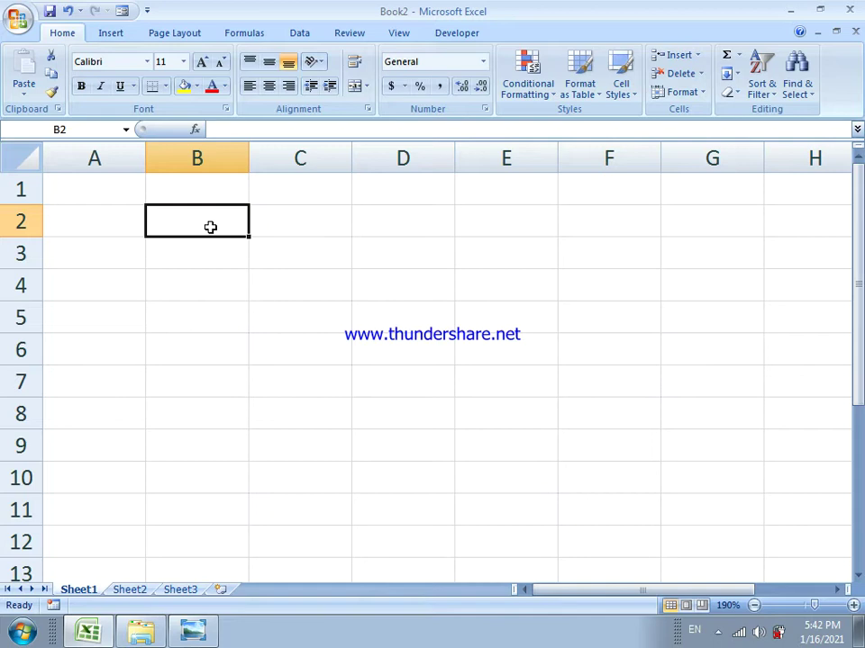
Give every cell of Sheet1 a Dark Red fill, then select cell B3.
click(25, 158)
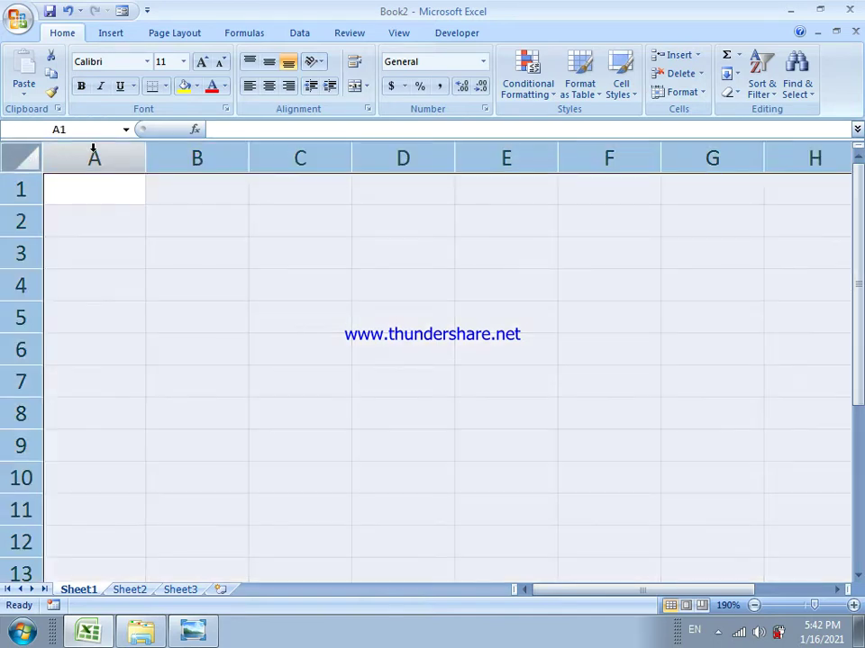
click(195, 87)
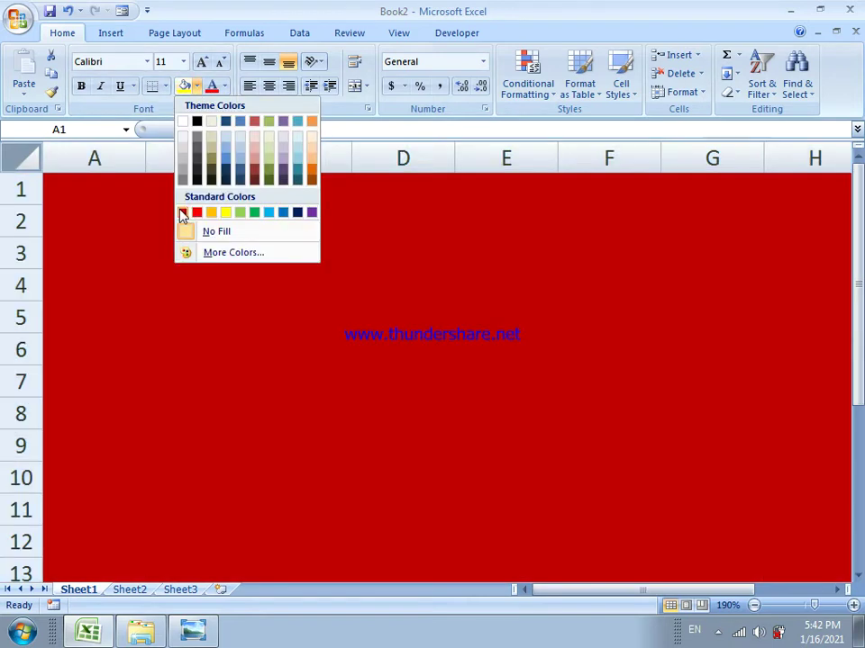
click(182, 213)
click(182, 263)
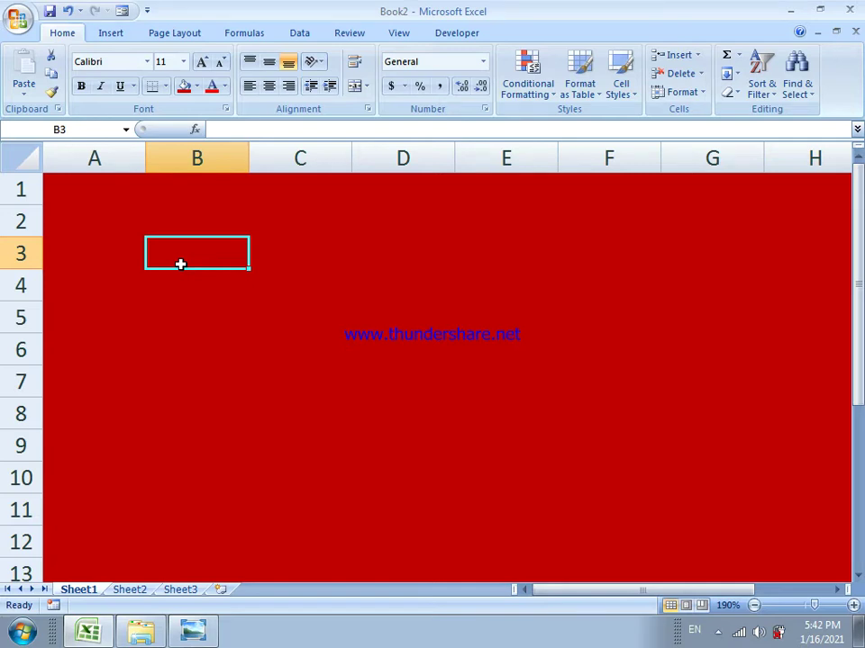
Enter ROLL NUMBER in B3 and STUDENT NAME in B4, widening column B to fit.
text(RO)
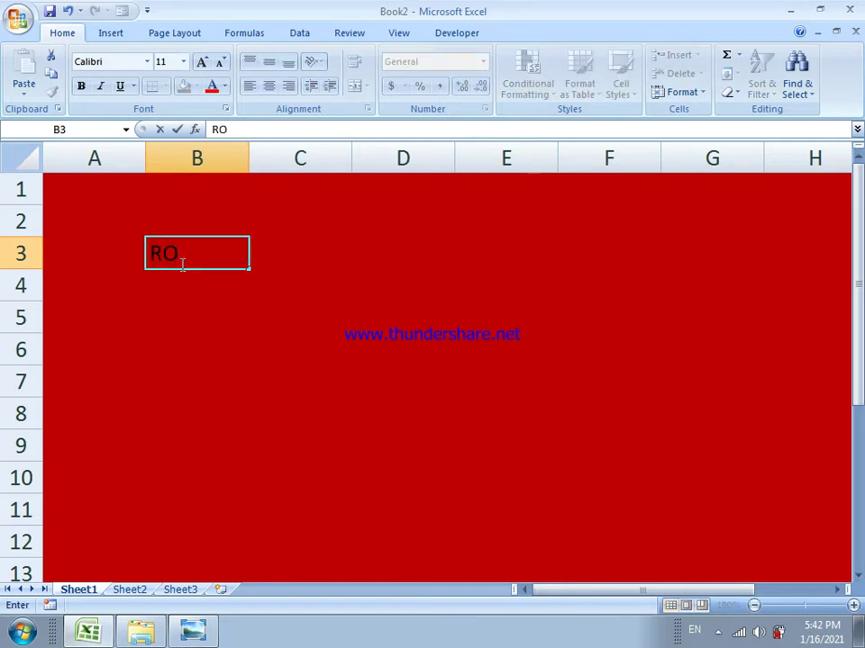
text(NLL)
click(182, 261)
text(N)
key(BackSpace)
text(NUMBER)
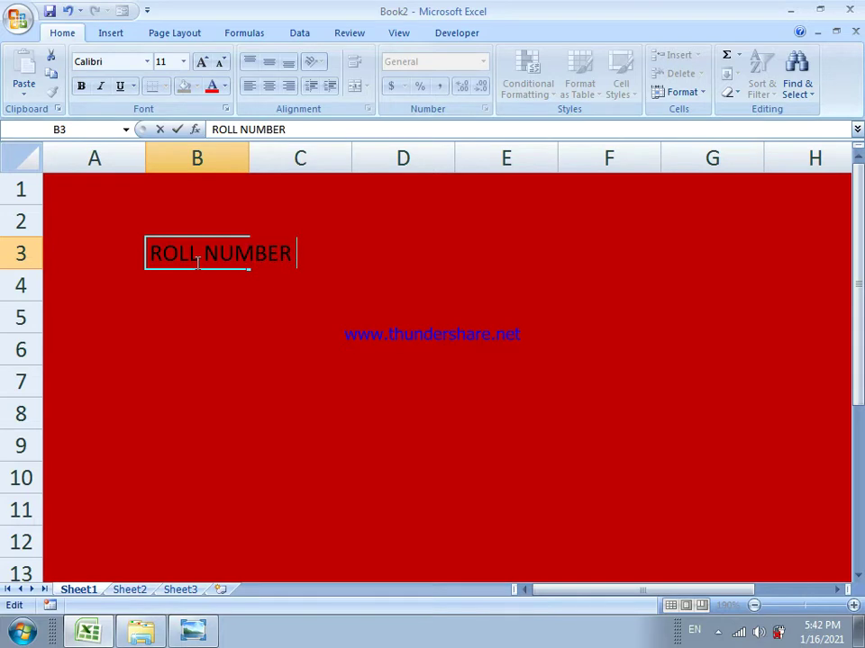
key(Return)
drag(251, 172, 303, 174)
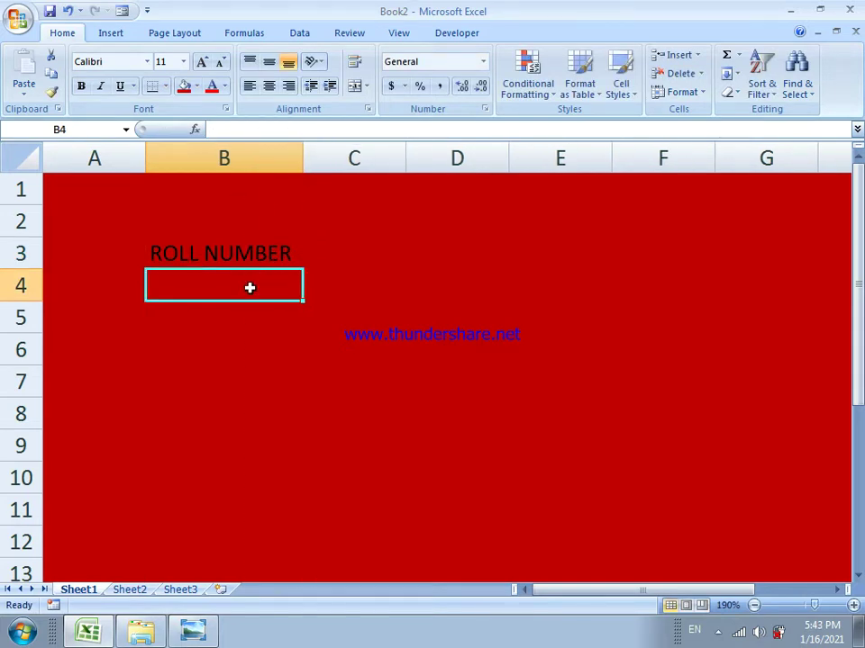
text(ST)
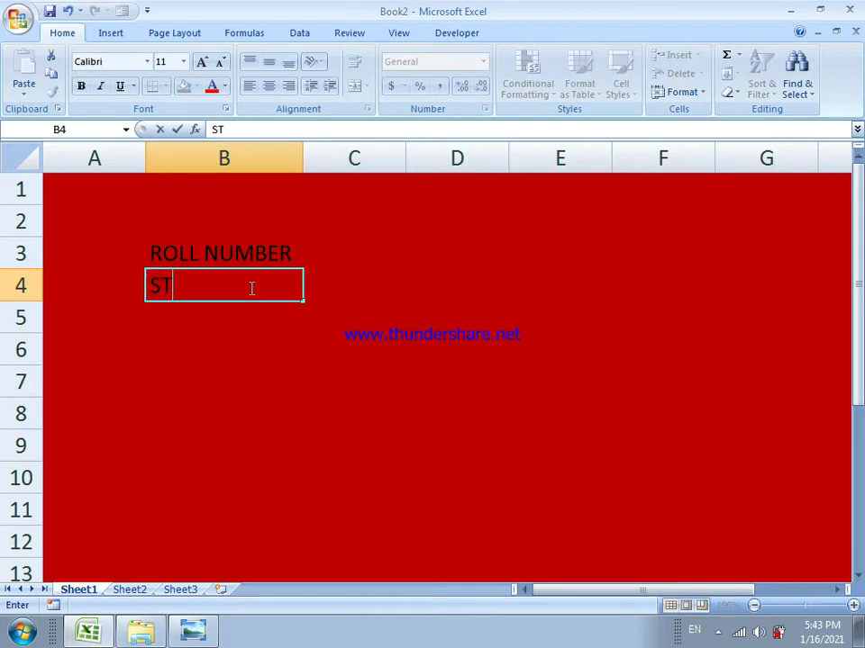
text(UDENT NAME)
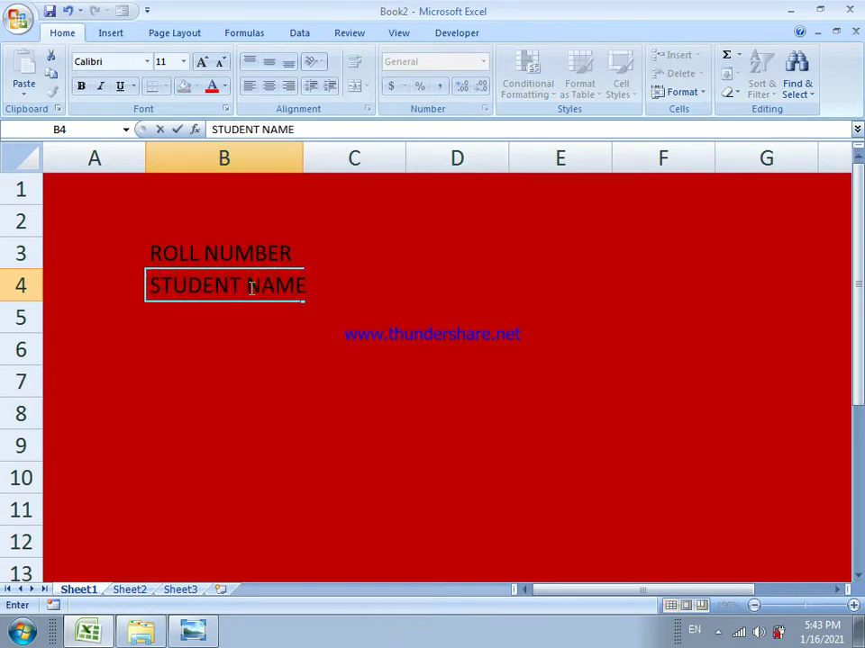
key(Return)
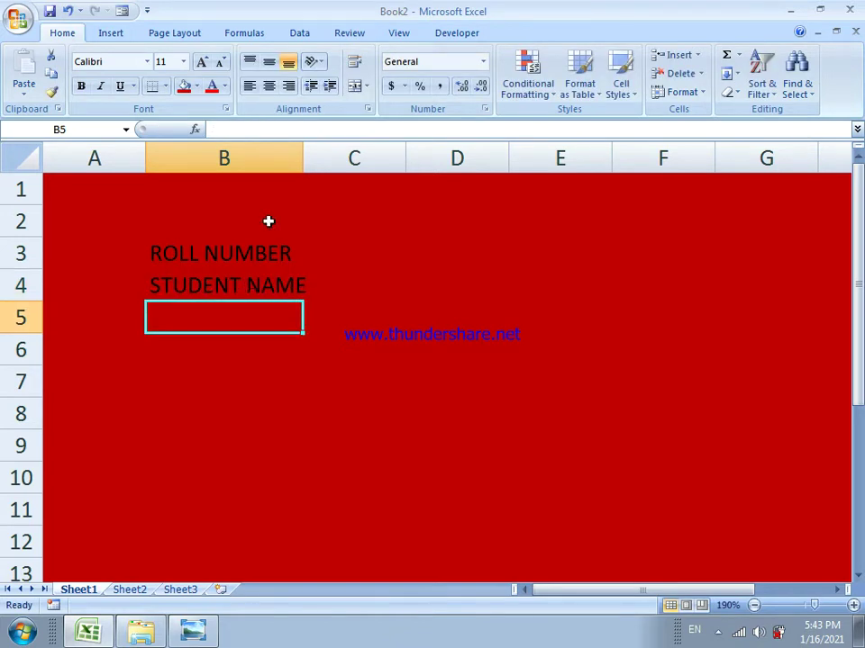
drag(300, 159, 318, 163)
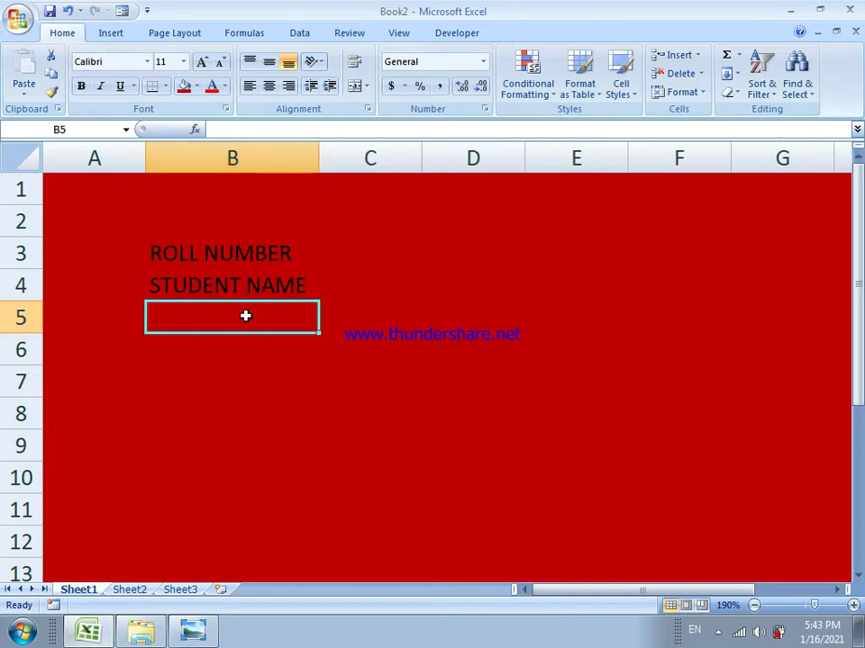
Enter the subjects HINDI, ENGLISH, MATH, SCIENCE, S.SCIENCE and ART in B5:B10.
text(HINDI)
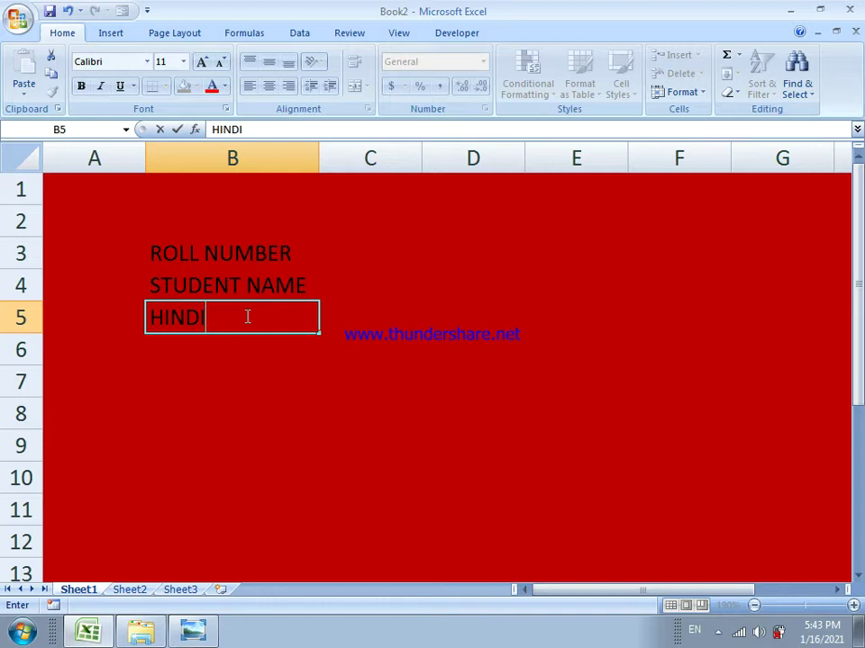
key(Return)
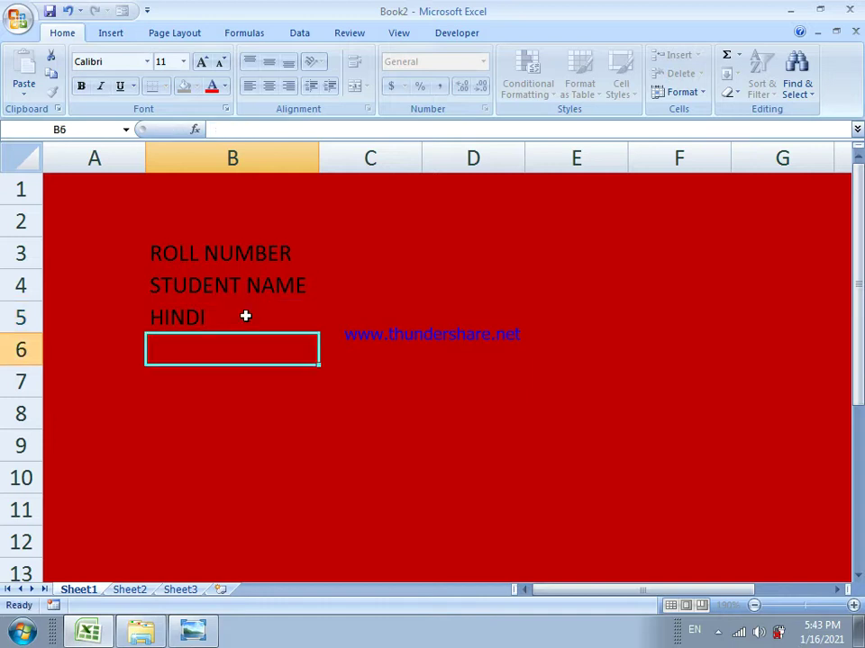
text(ENGLISH)
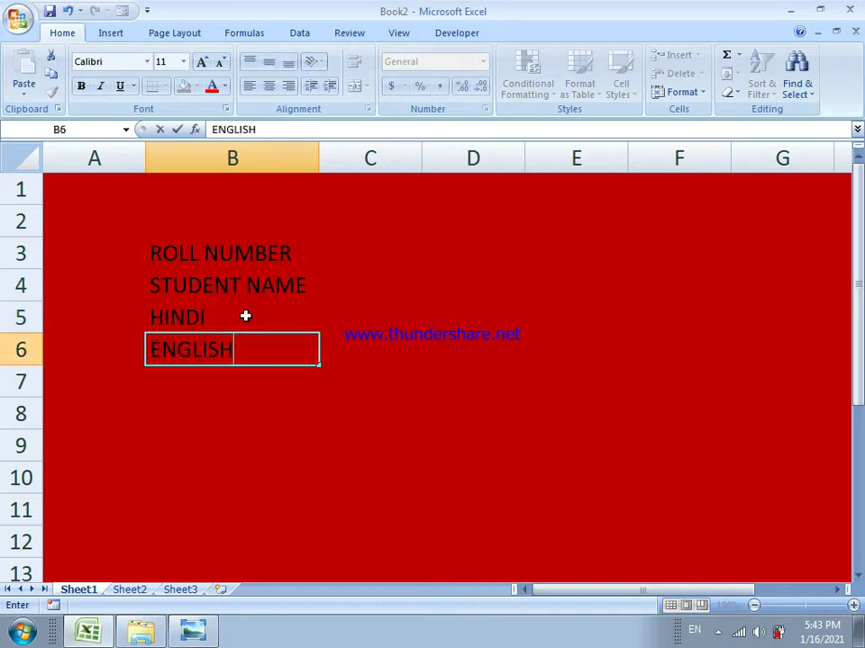
key(Return)
text(MA)
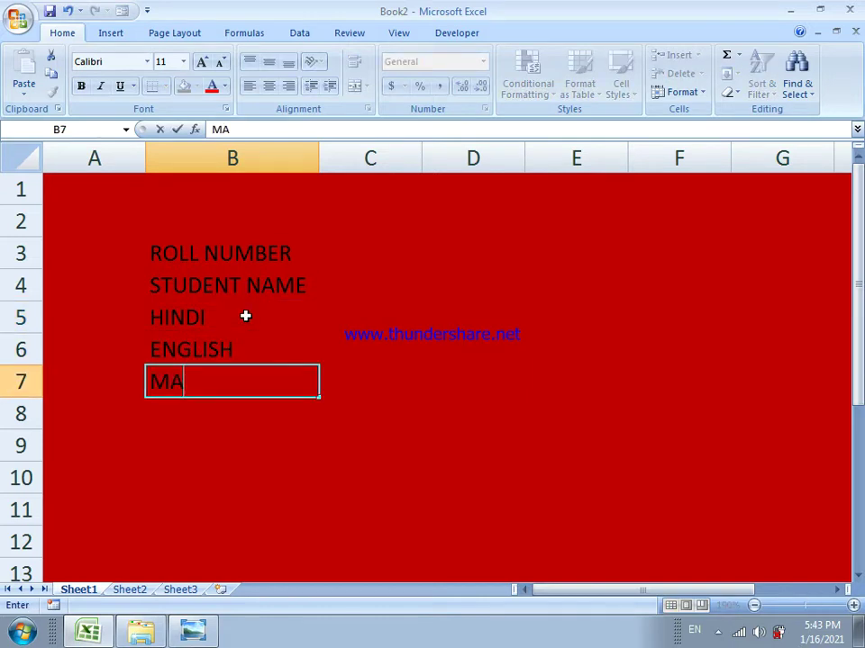
text(TH)
key(Return)
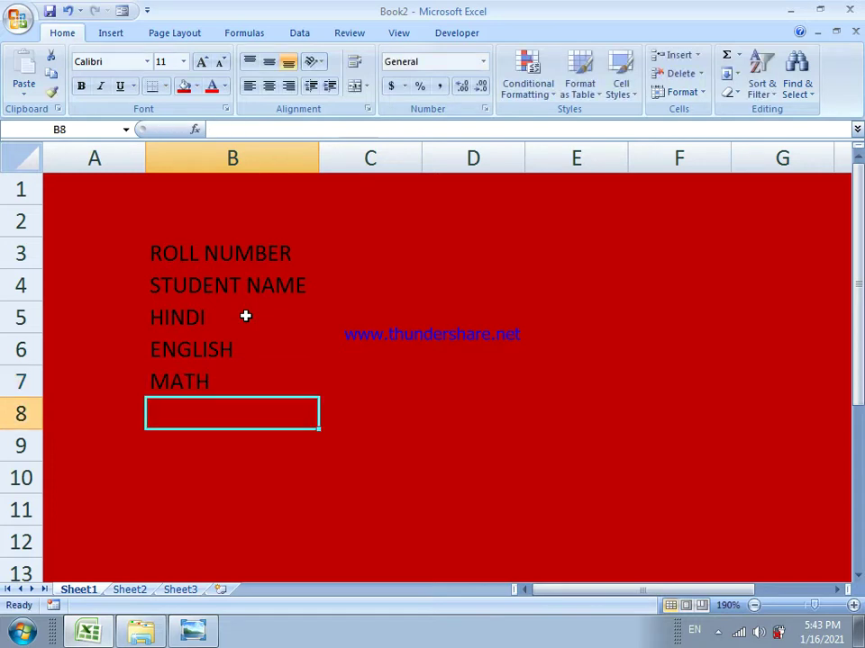
text(SCIENCE)
key(Return)
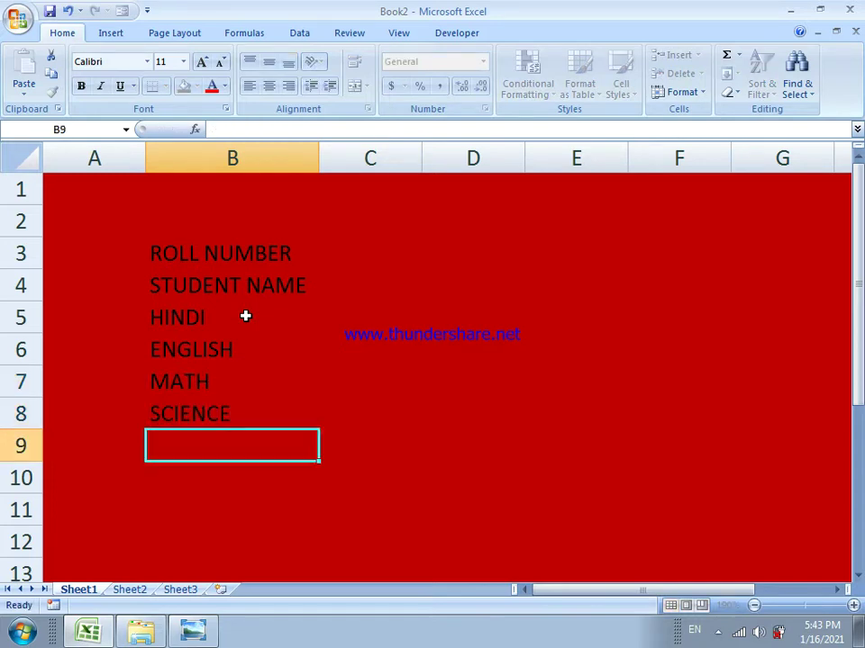
text(S.SCIENCE)
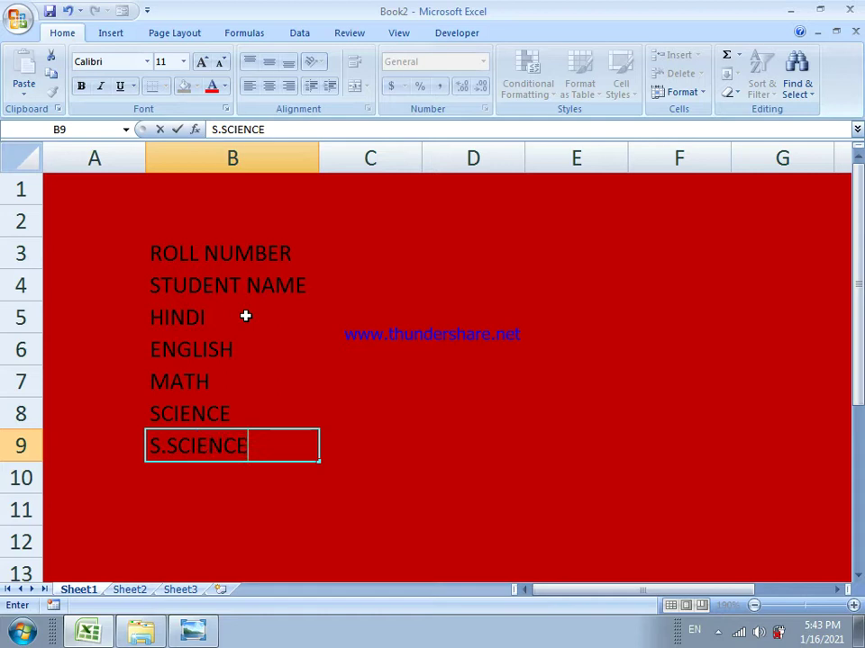
key(Return)
text(ART)
key(Tab)
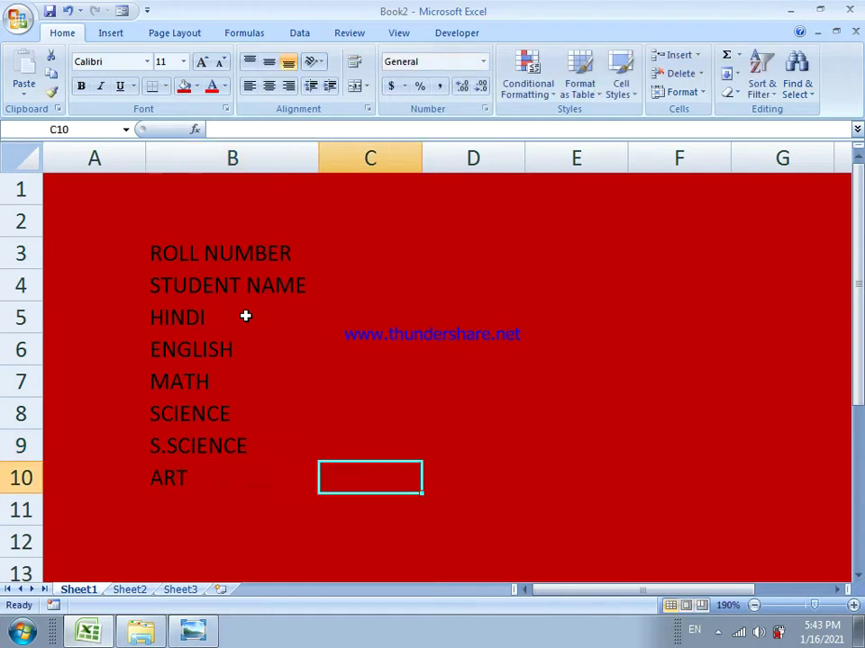
key(Up)
key(Up)
key(Up)
key(Up)
key(Up)
key(Up)
key(Up)
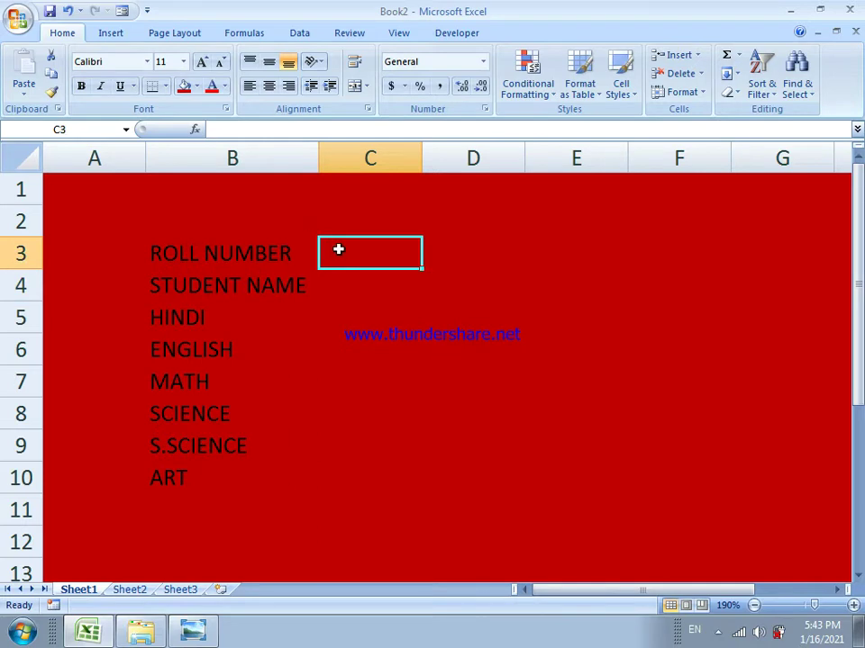
Resize column C wider to hold the entry values.
drag(423, 153, 402, 155)
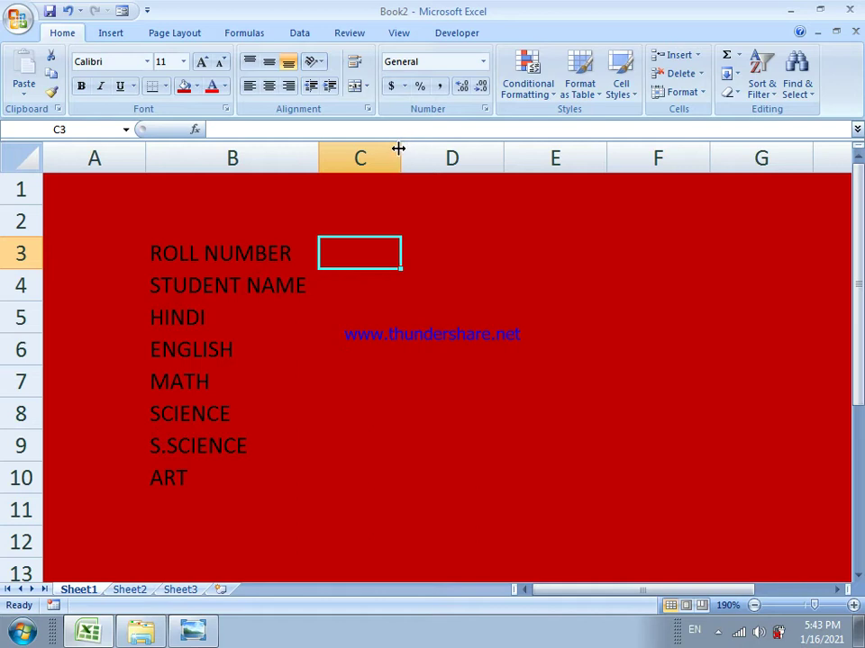
drag(396, 153, 521, 174)
click(255, 248)
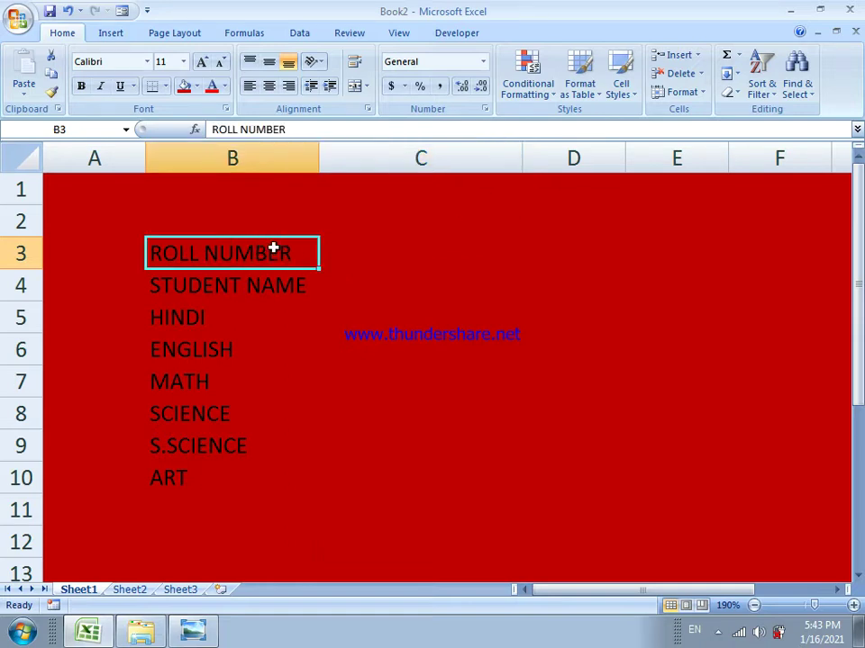
Apply All Borders to the label table B3:C10.
drag(273, 248, 388, 466)
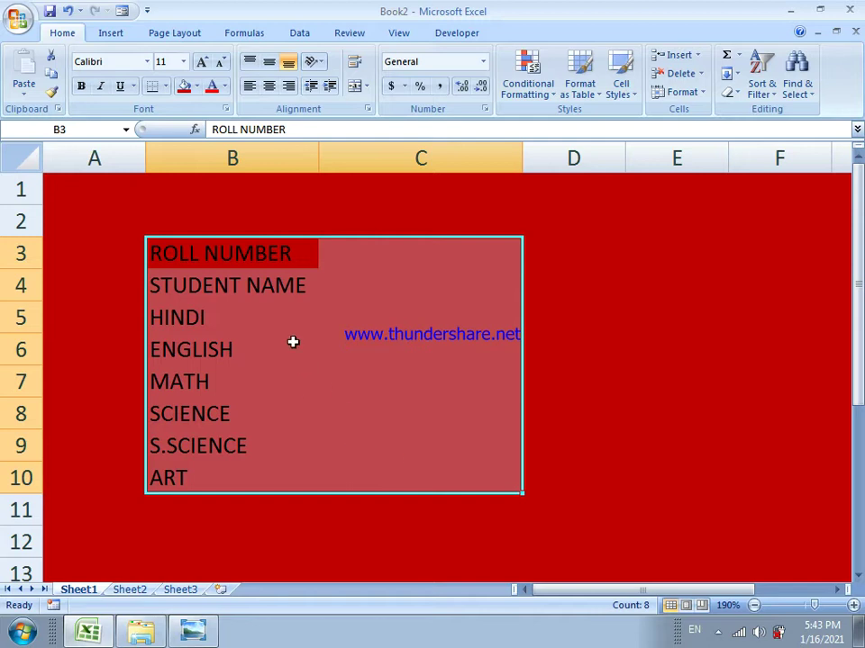
click(166, 85)
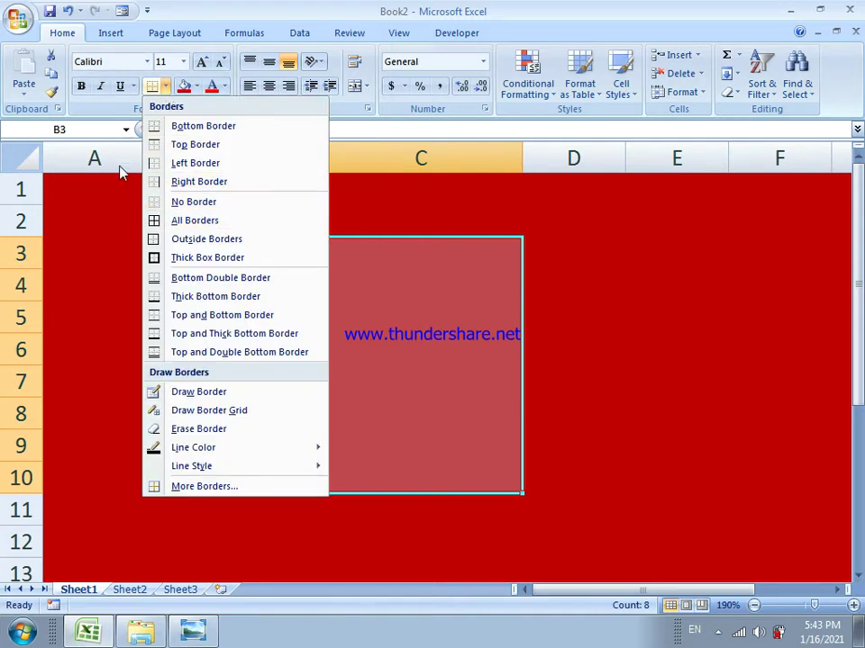
click(166, 86)
click(166, 86)
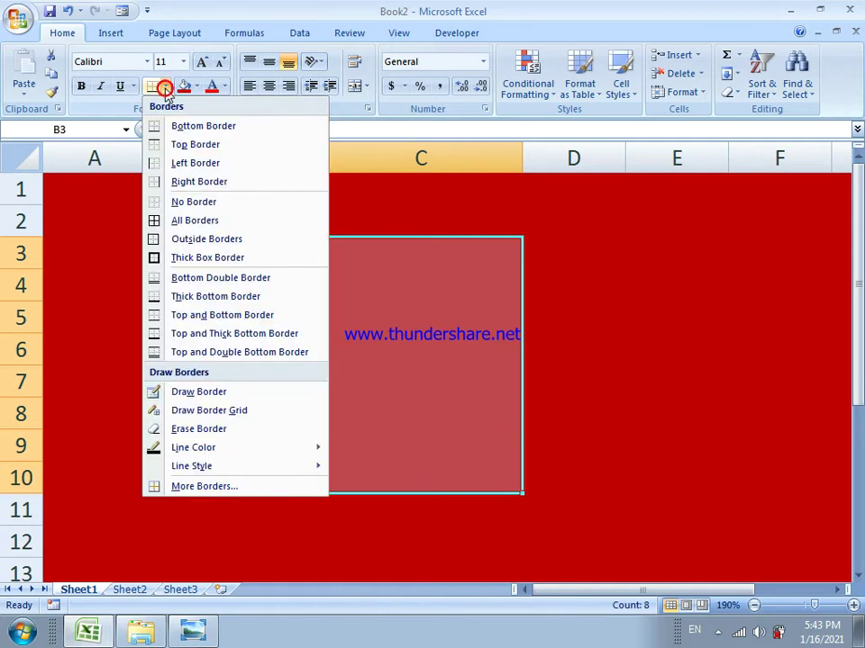
click(173, 223)
click(387, 292)
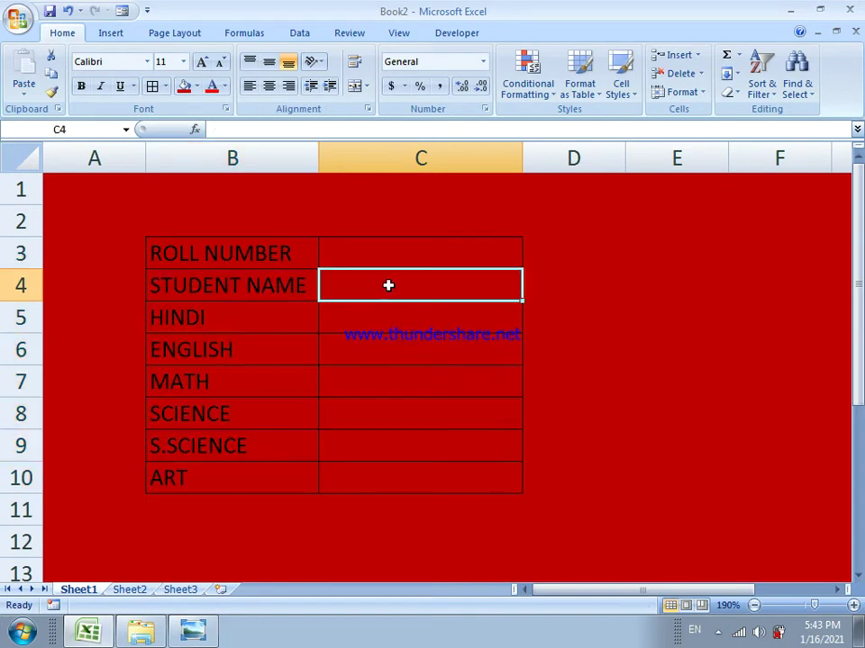
drag(387, 256, 395, 467)
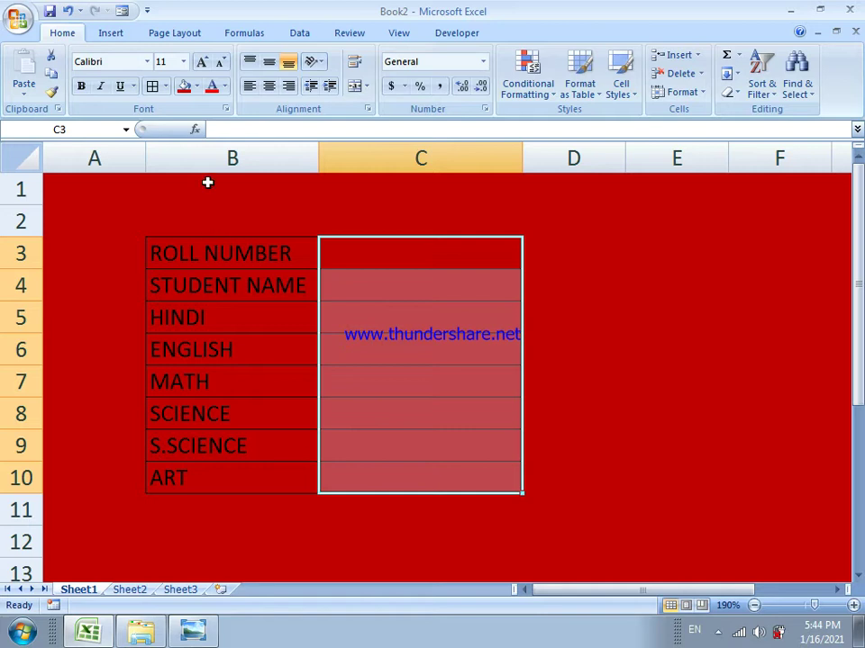
Set the entry cells C3:C10 to No Fill so they show white.
click(198, 88)
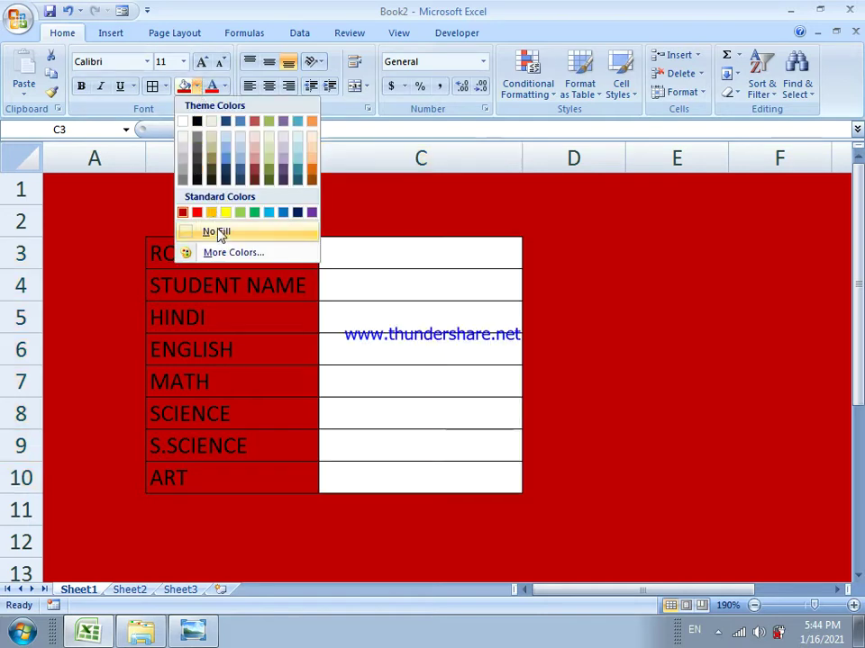
click(218, 232)
click(406, 328)
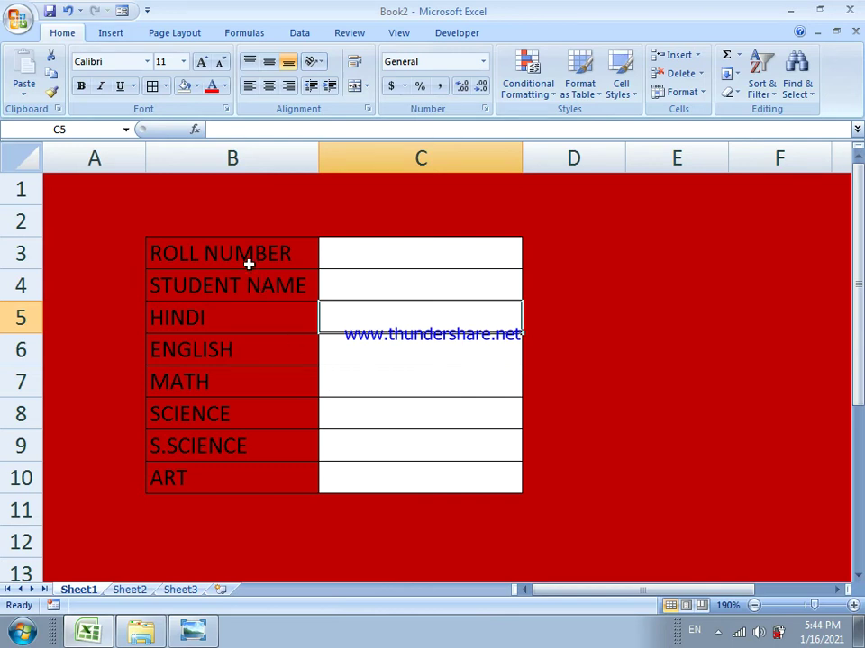
drag(238, 251, 228, 463)
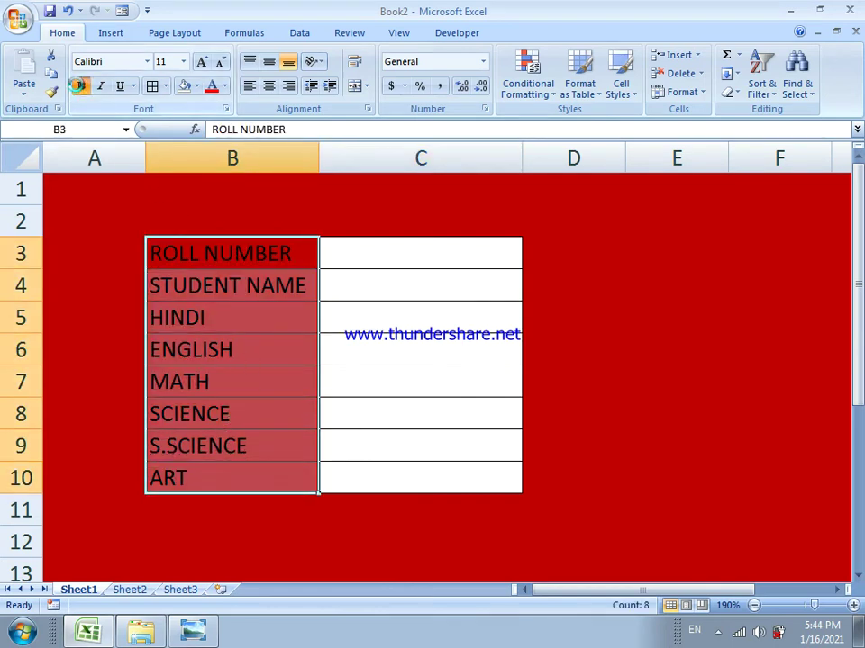
Make labels B3:B10 bold white Cambria and widen column B to fit STUDENT NAME.
click(81, 88)
click(147, 62)
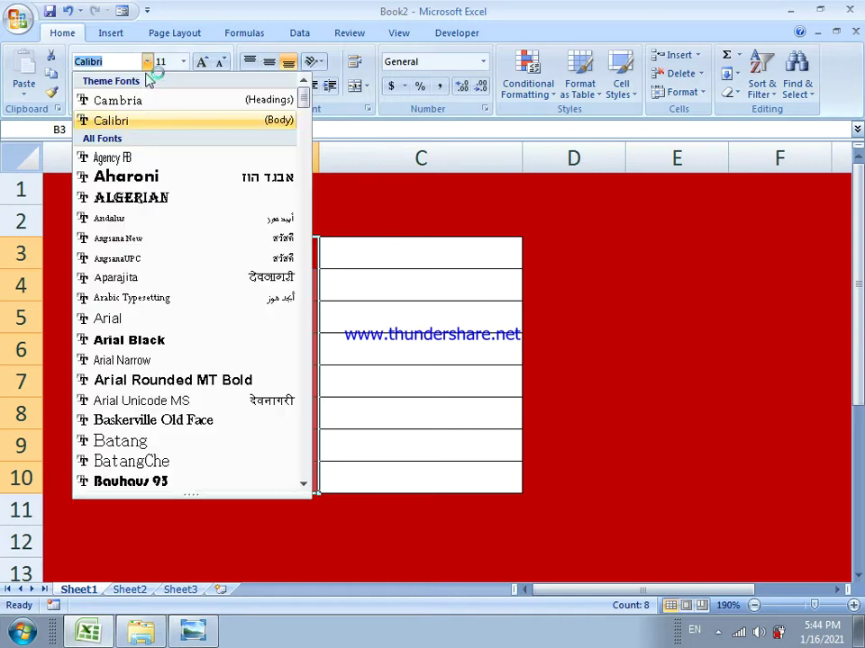
click(150, 99)
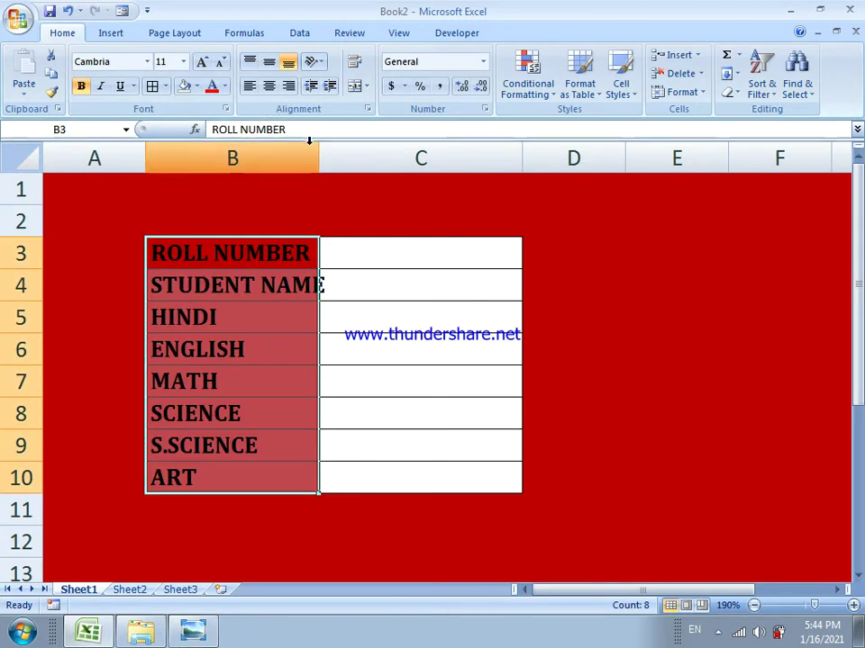
drag(318, 155, 334, 158)
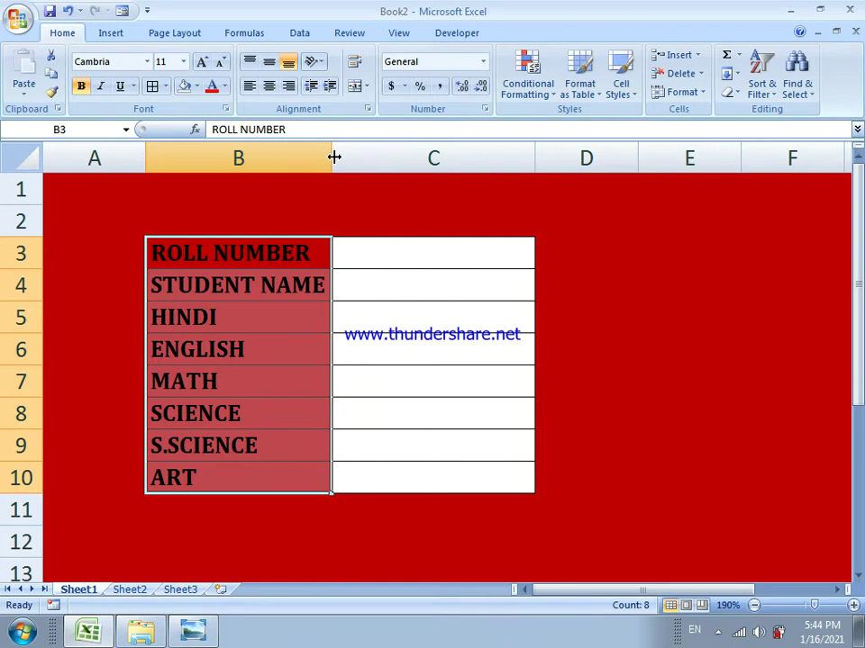
click(224, 86)
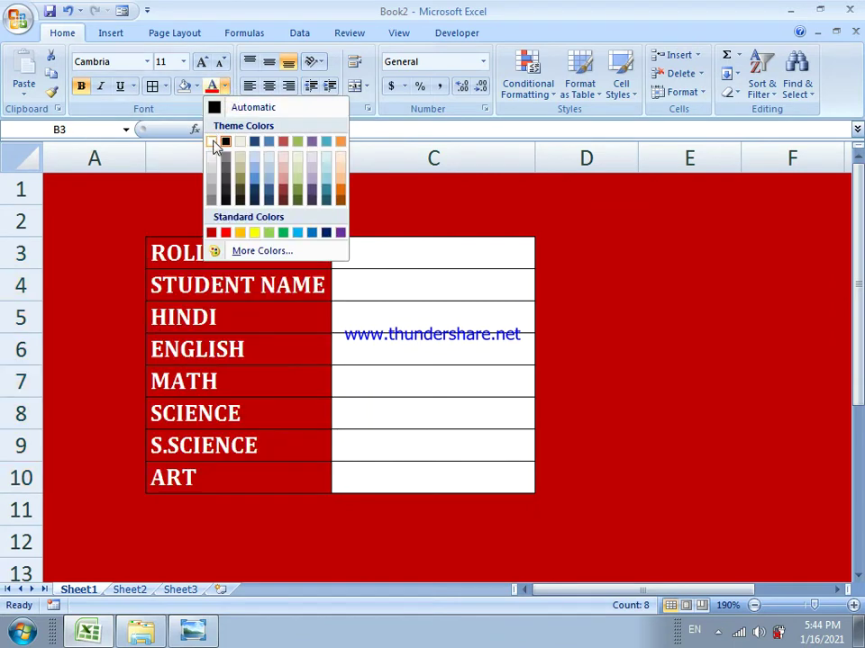
click(213, 142)
click(389, 309)
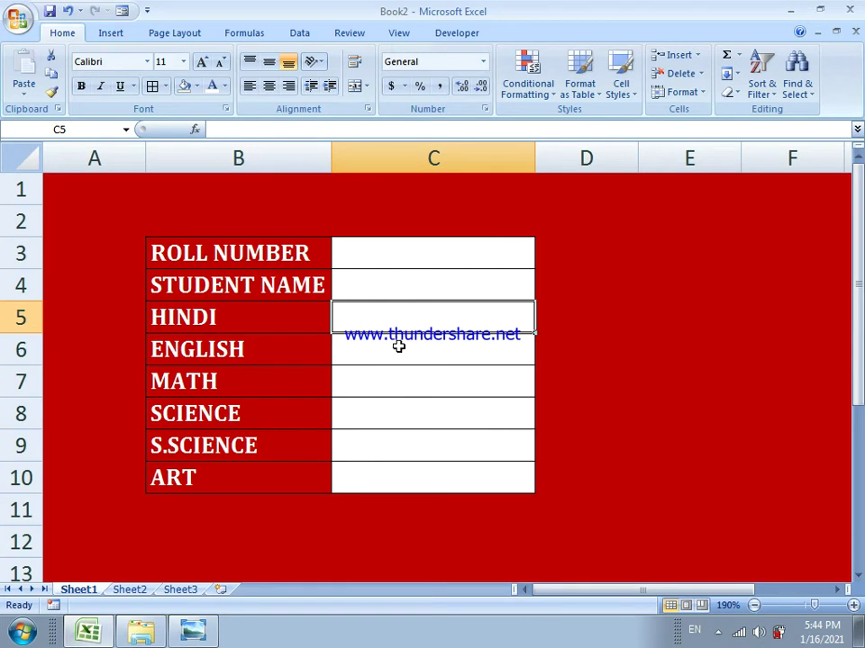
Draw a rounded rectangle over D5:E6 and round its corners into a pill shape.
click(114, 34)
click(186, 94)
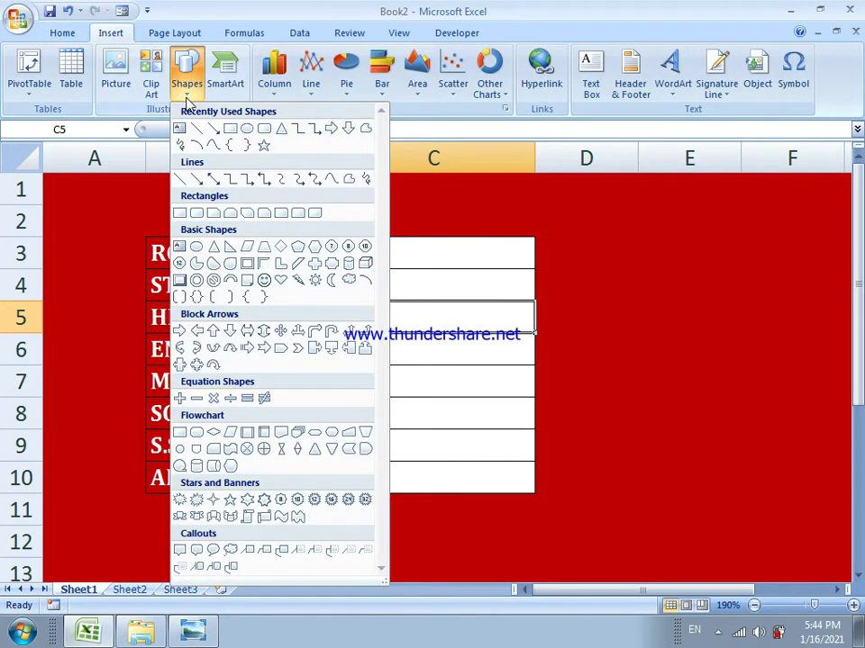
click(263, 131)
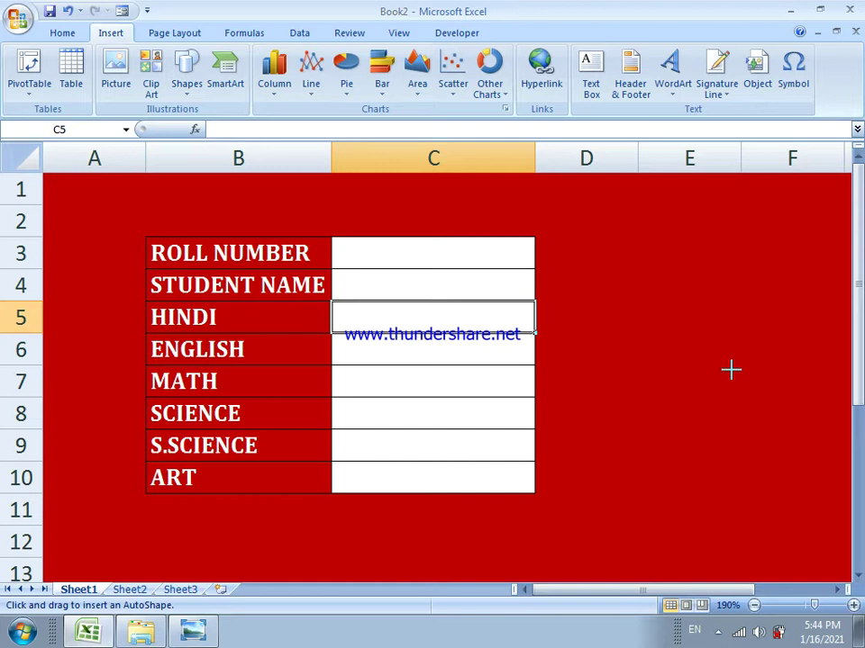
drag(730, 369, 579, 309)
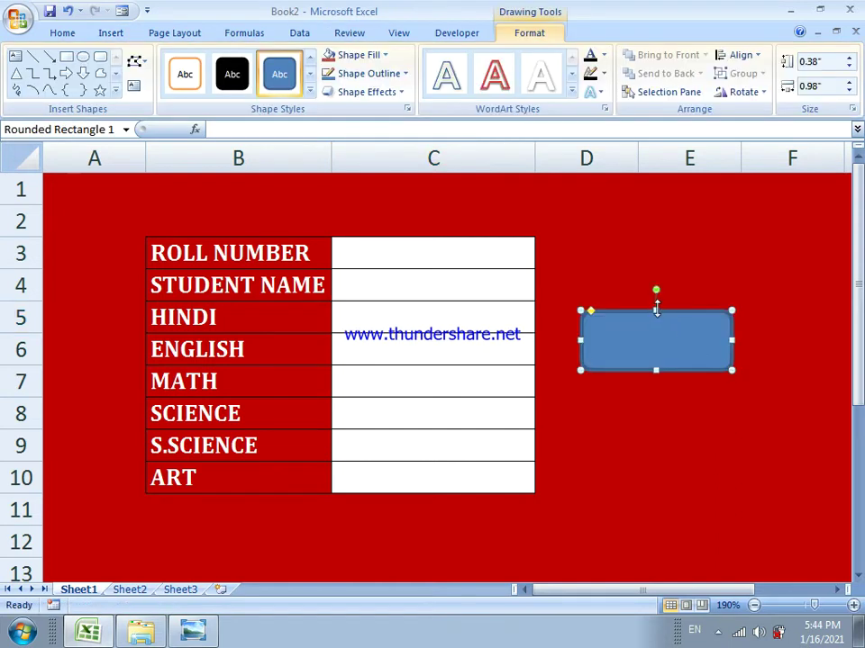
mouse_move(655, 310)
mouse_down()
mouse_move(657, 321)
mouse_move(656, 314)
mouse_up()
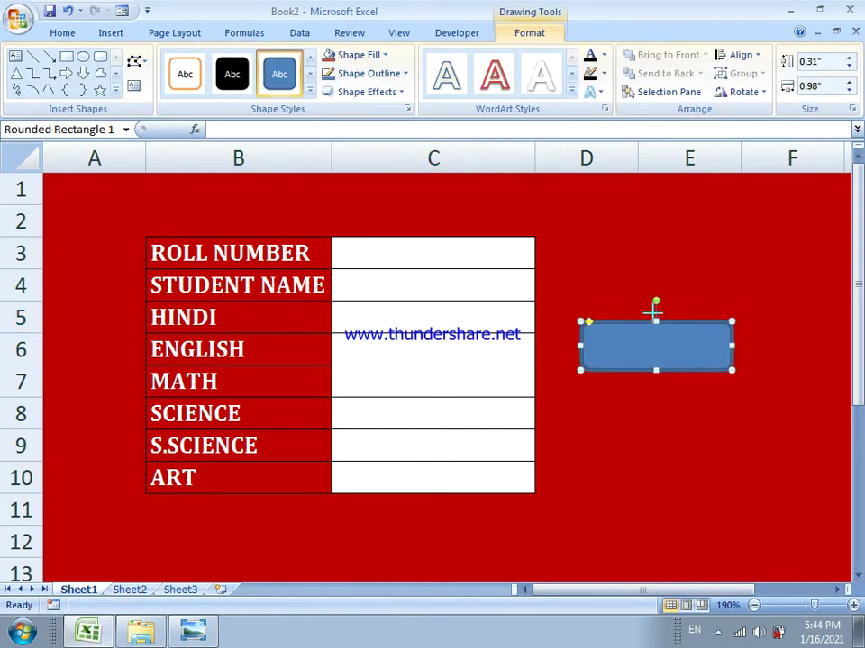
drag(590, 313, 610, 313)
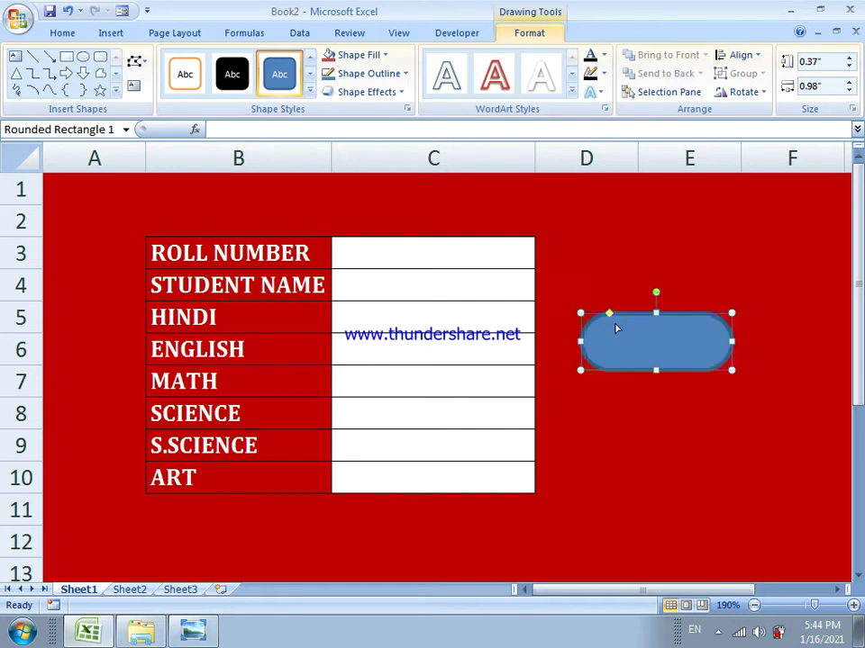
Apply the orange shape style, then set the pill's Shape Fill to yellow.
click(311, 92)
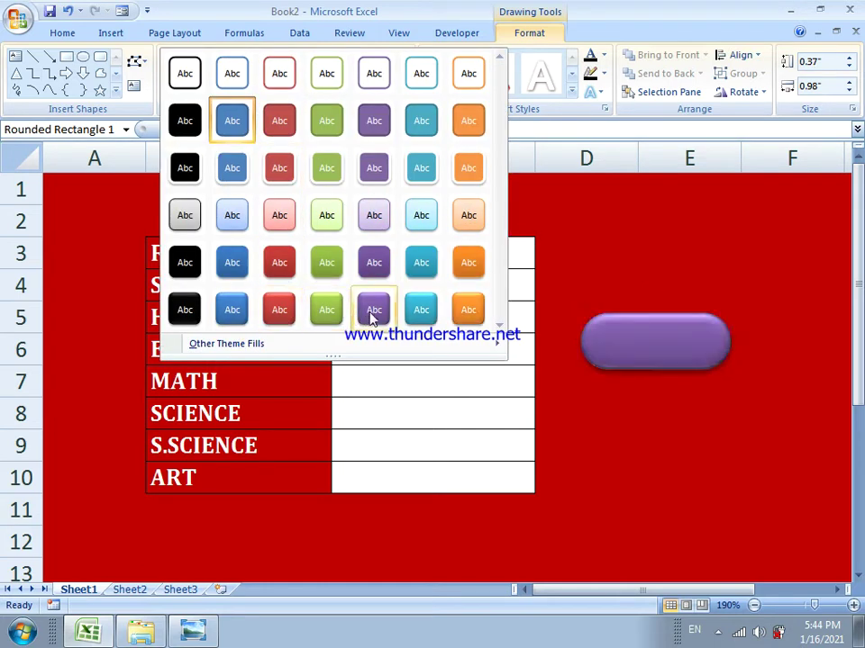
click(457, 313)
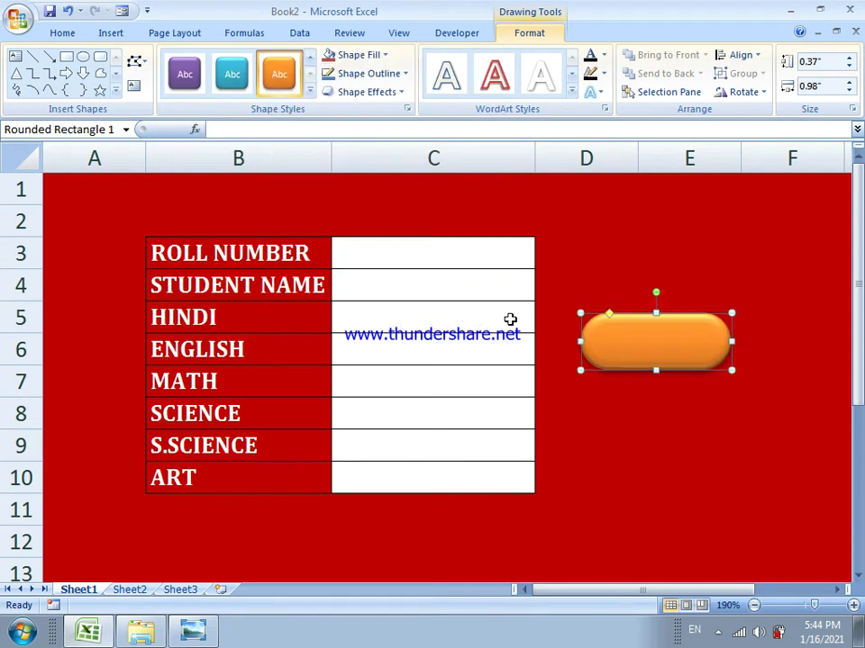
drag(608, 342, 608, 352)
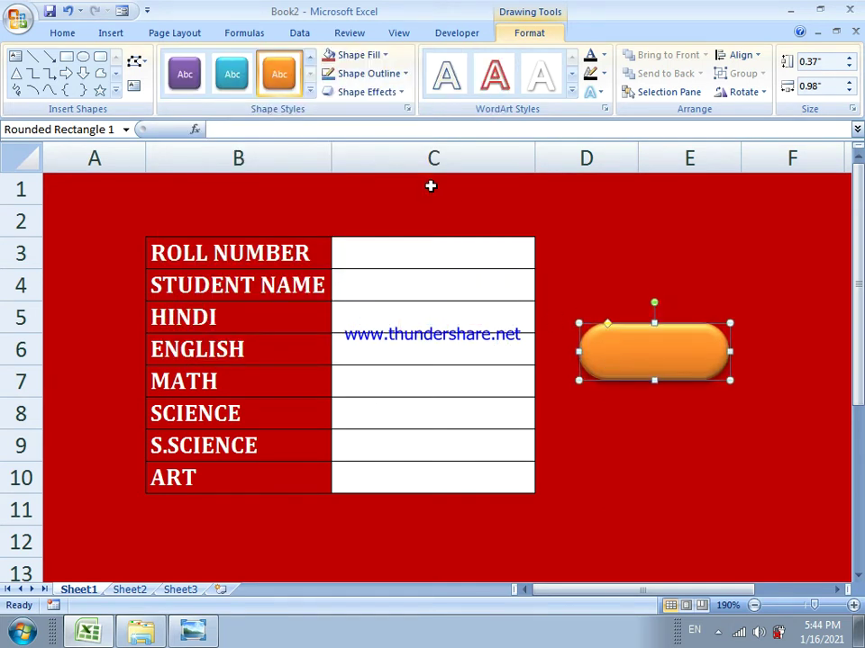
click(353, 56)
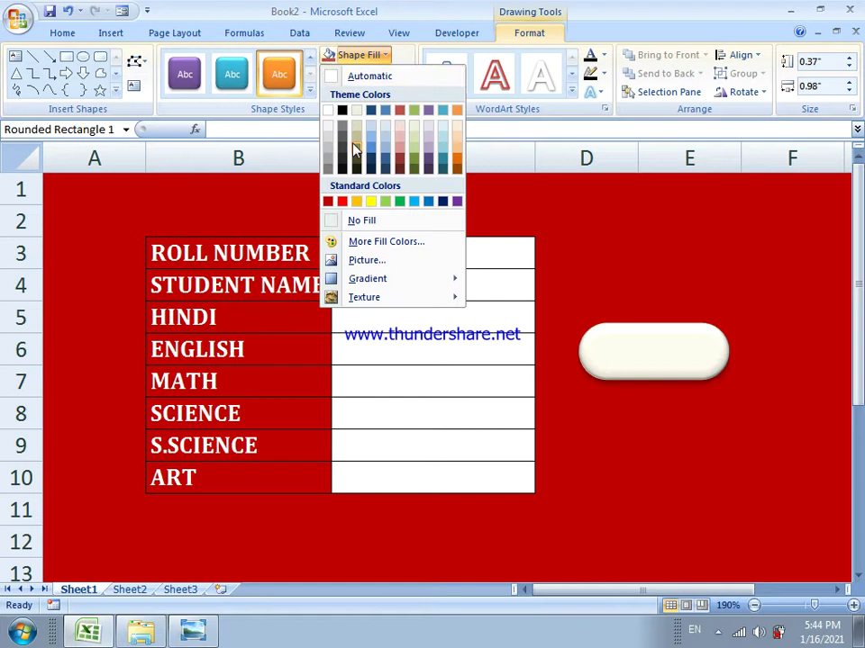
click(342, 202)
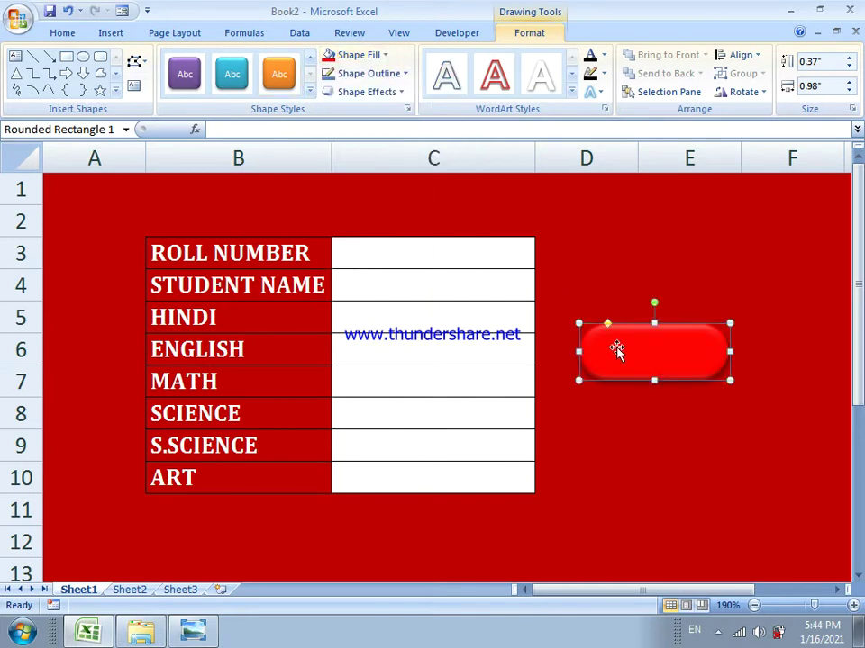
click(377, 55)
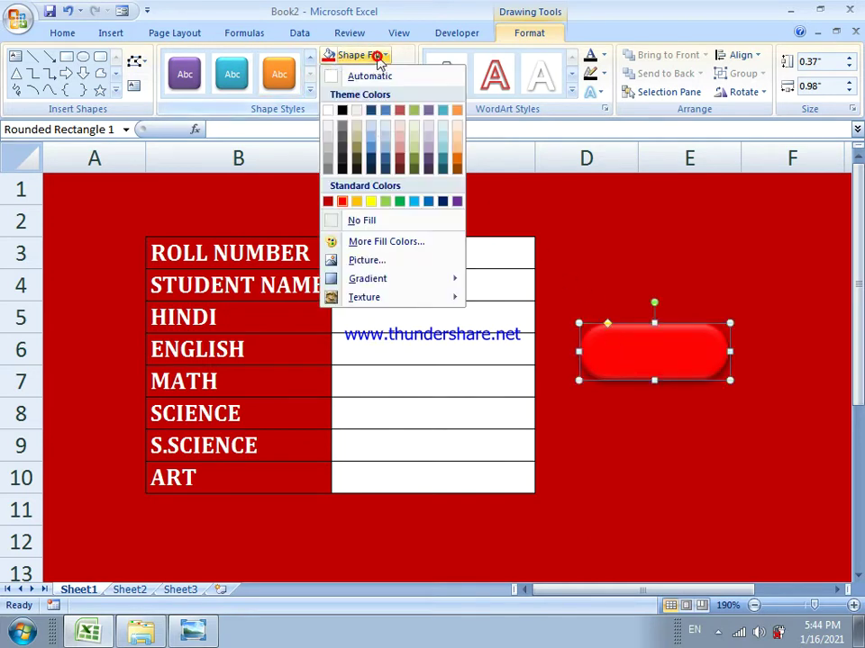
click(372, 203)
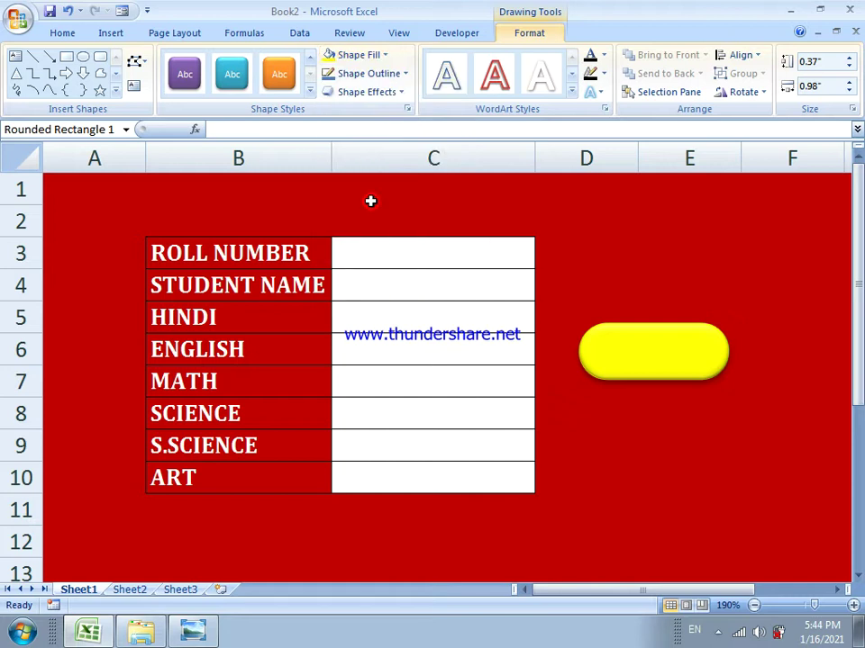
drag(630, 340, 634, 354)
Type 'Save Data' inside the yellow pill and format the text bold red.
right_click(636, 355)
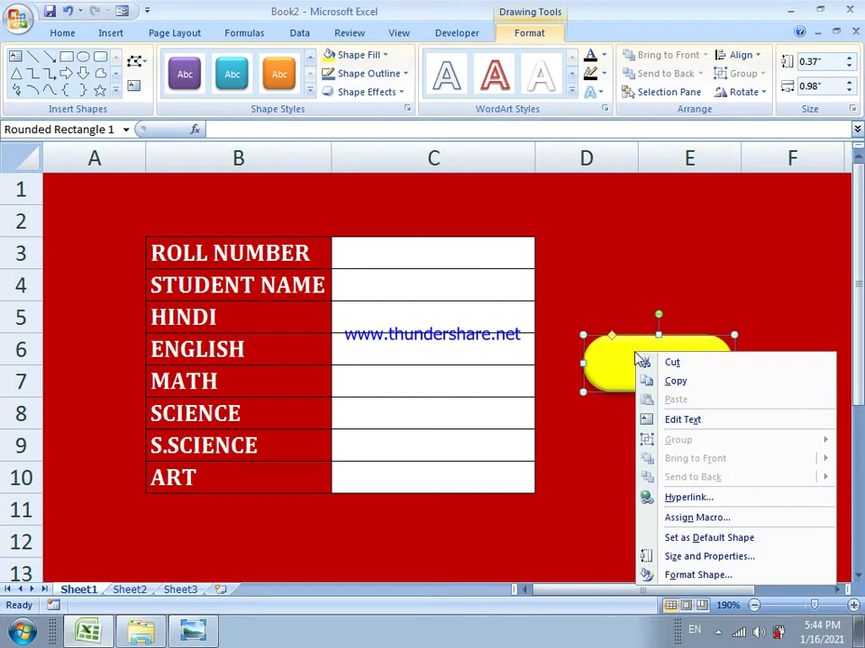
click(685, 419)
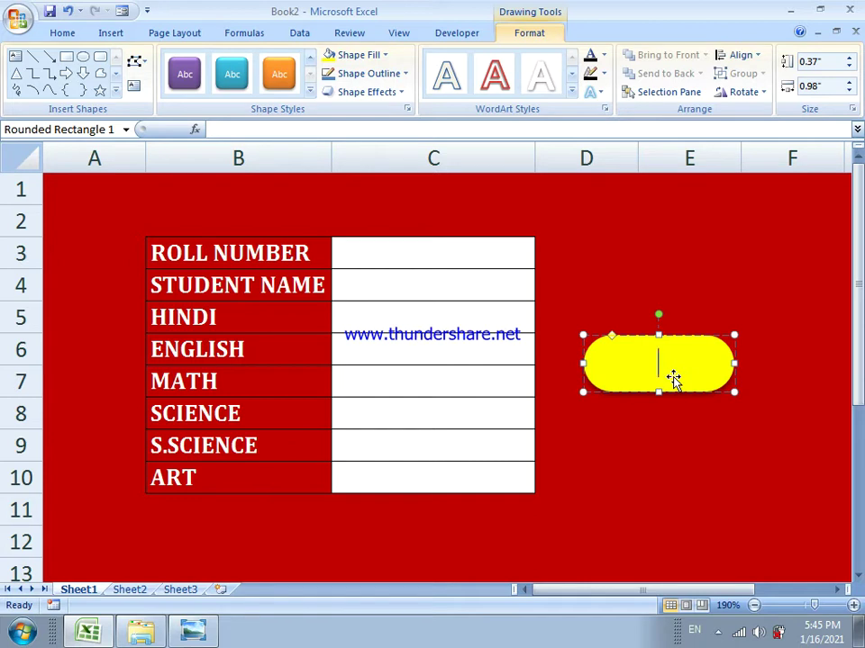
click(674, 378)
text(Save Data)
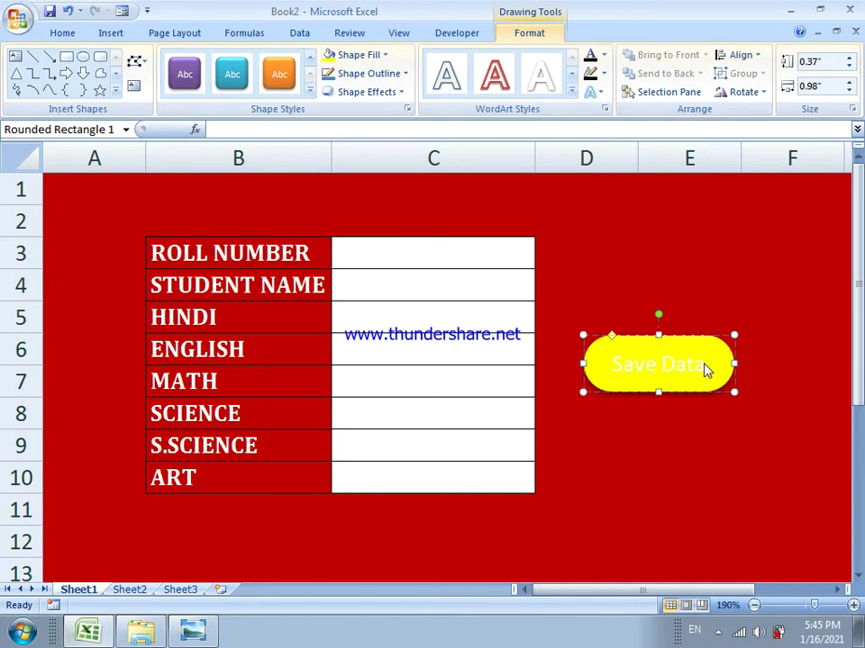
key(ctrl+a)
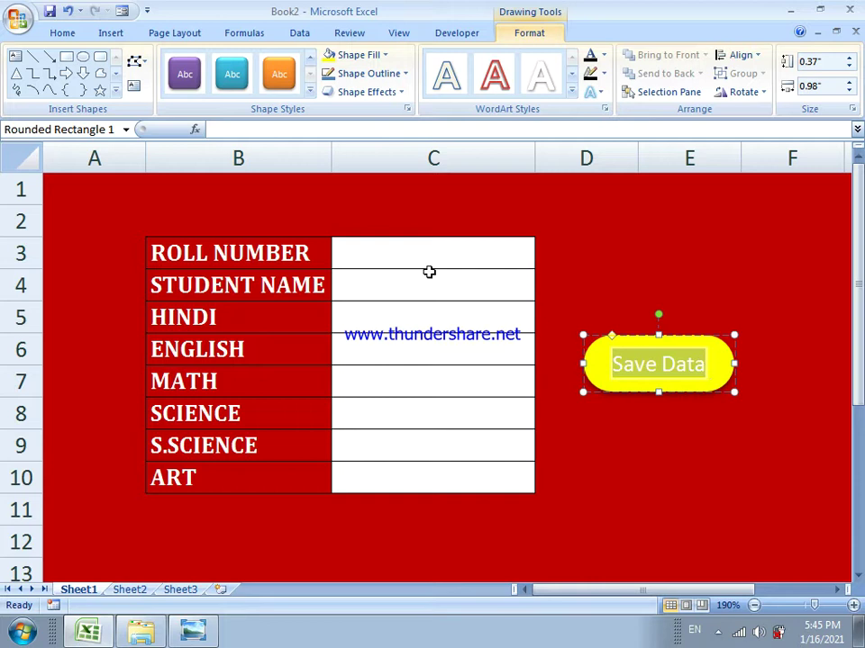
click(72, 34)
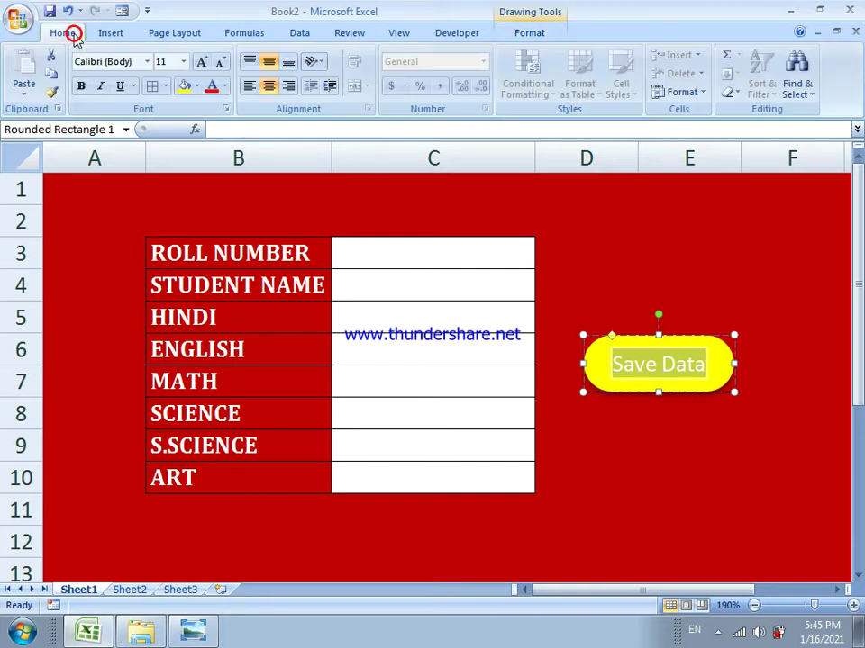
click(81, 86)
click(212, 87)
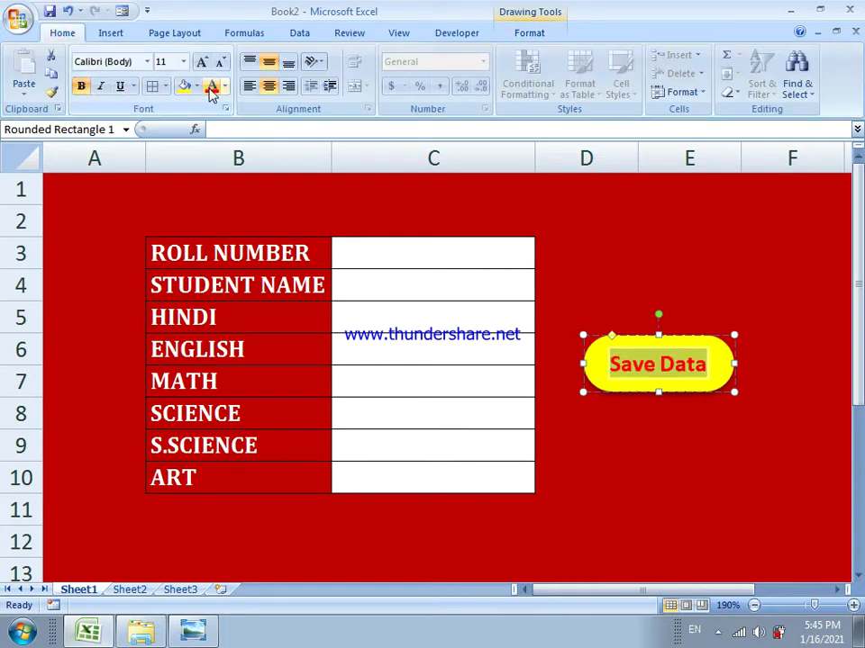
click(626, 407)
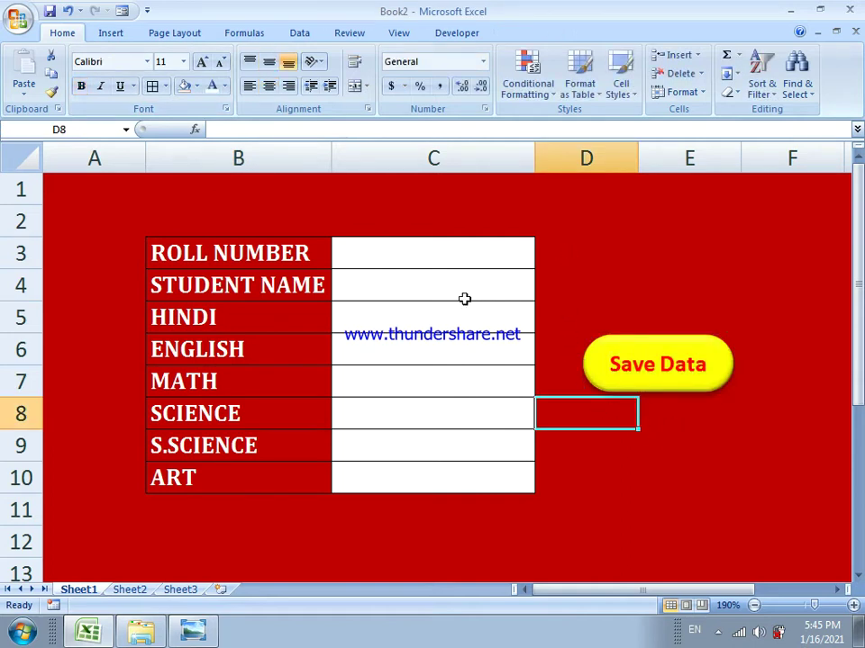
Rename Sheet1 to 'Home Page' and Sheet2 to 'Data', then return to Home Page.
right_click(84, 596)
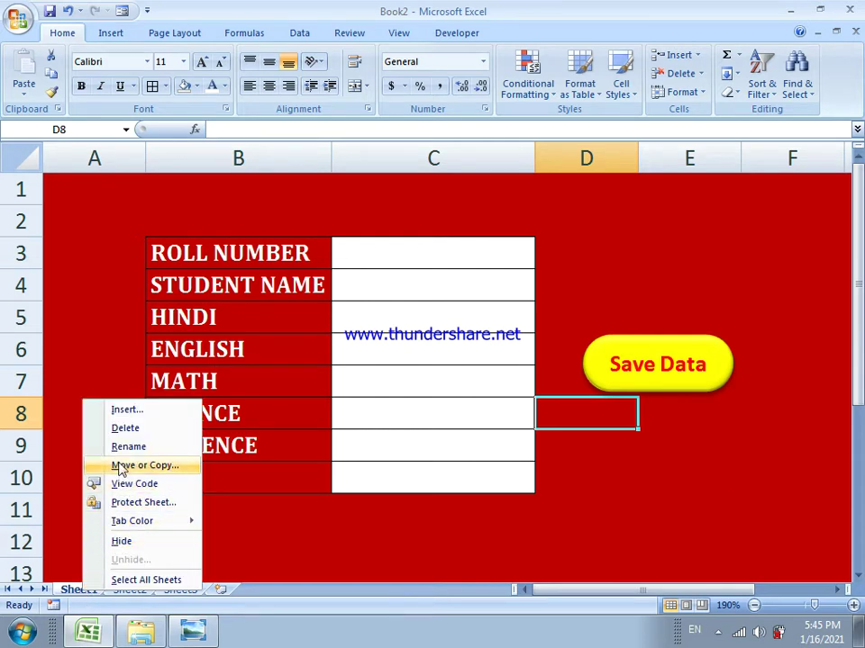
click(71, 589)
double_click(72, 590)
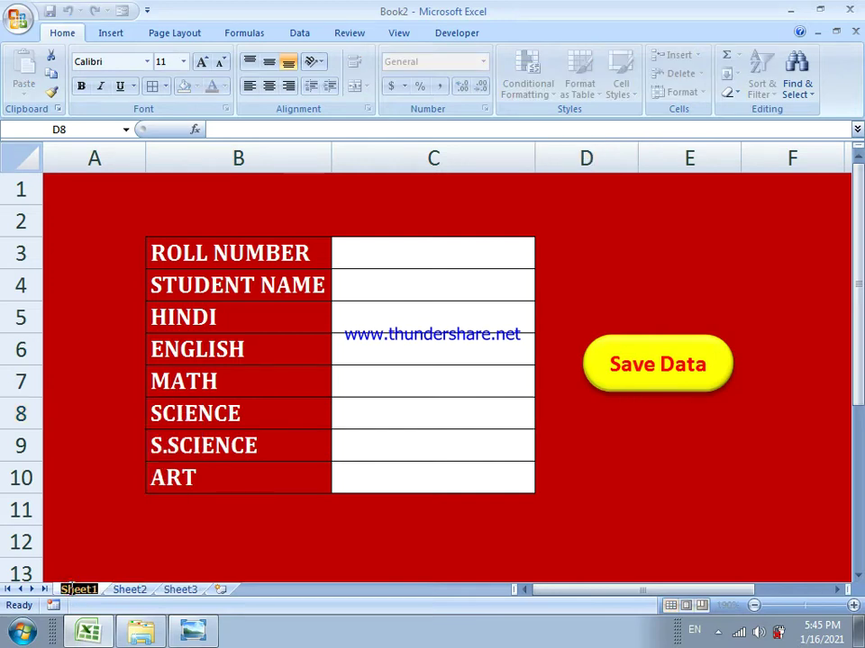
text(Home)
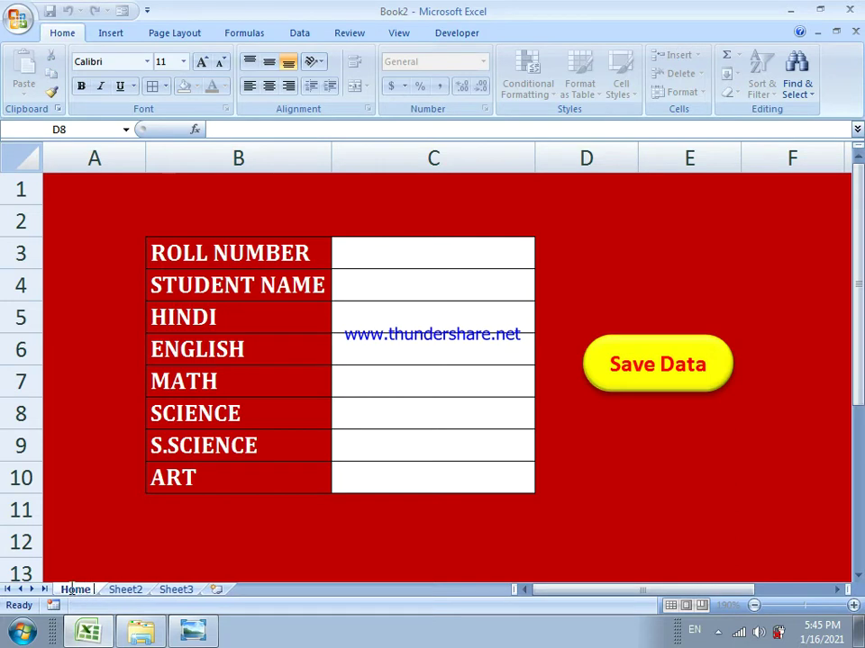
text( Pag)
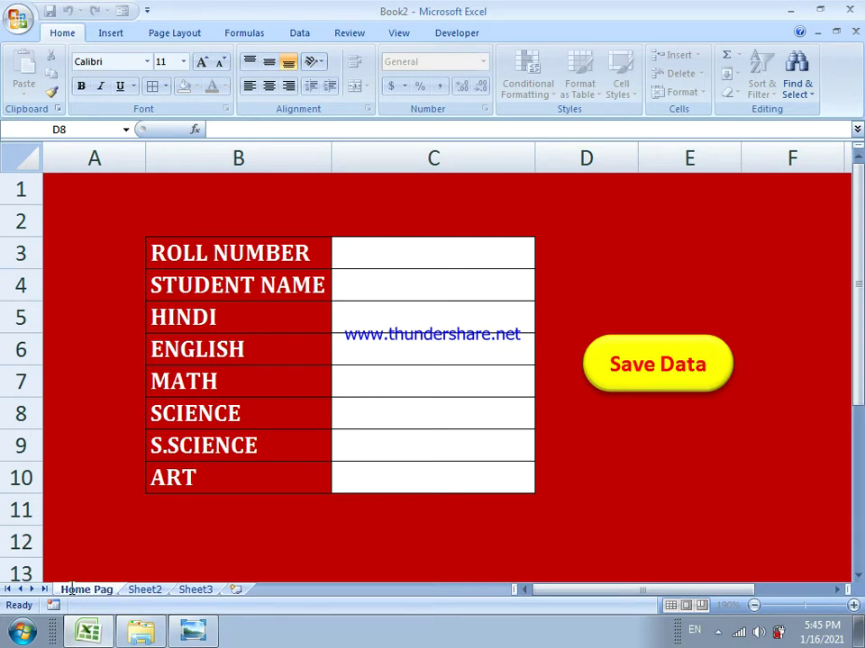
text(e)
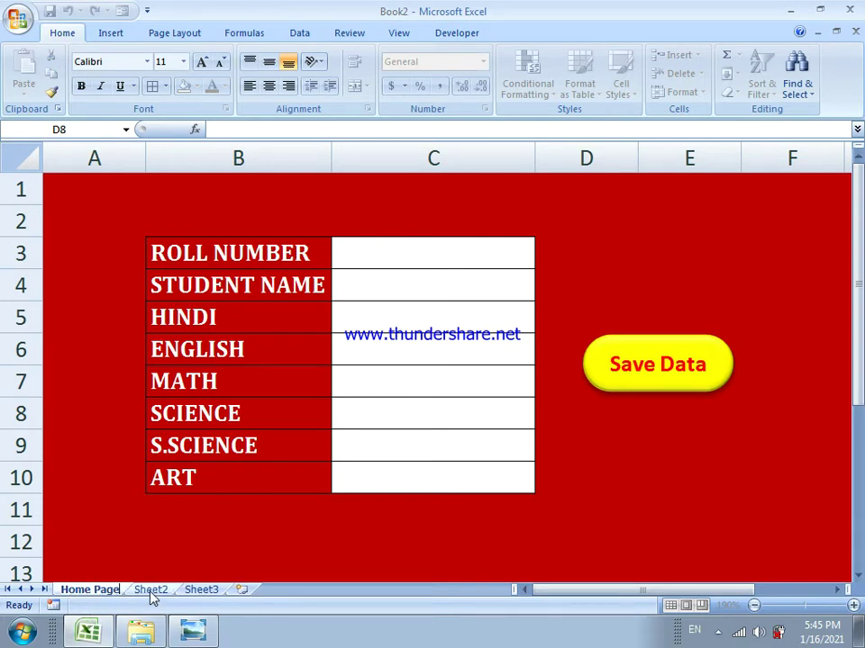
click(150, 592)
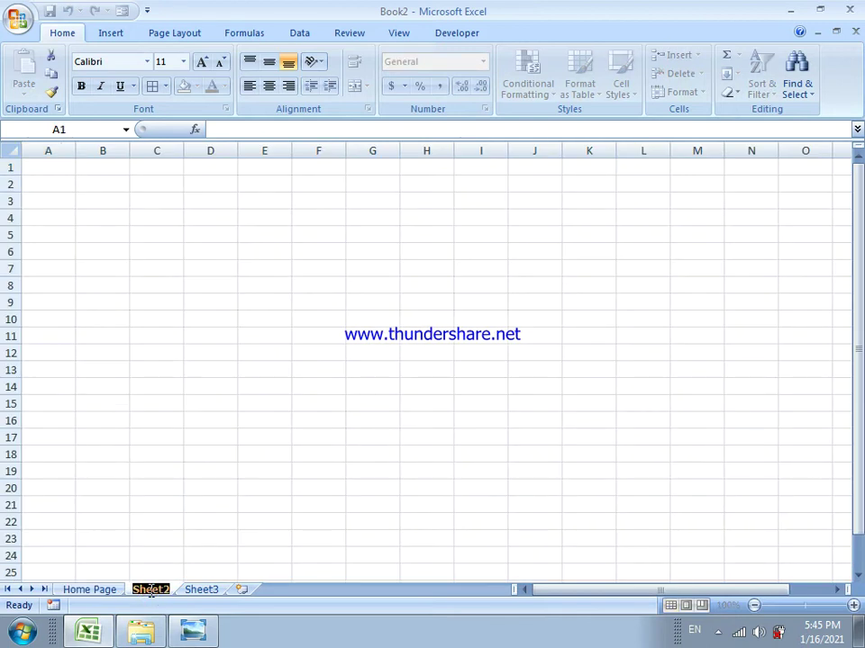
text(Data)
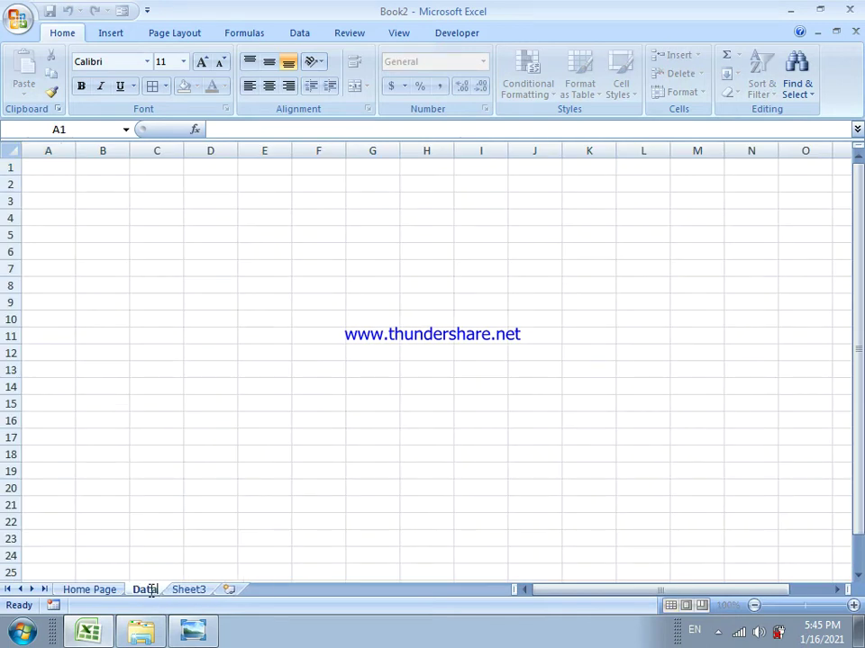
click(102, 592)
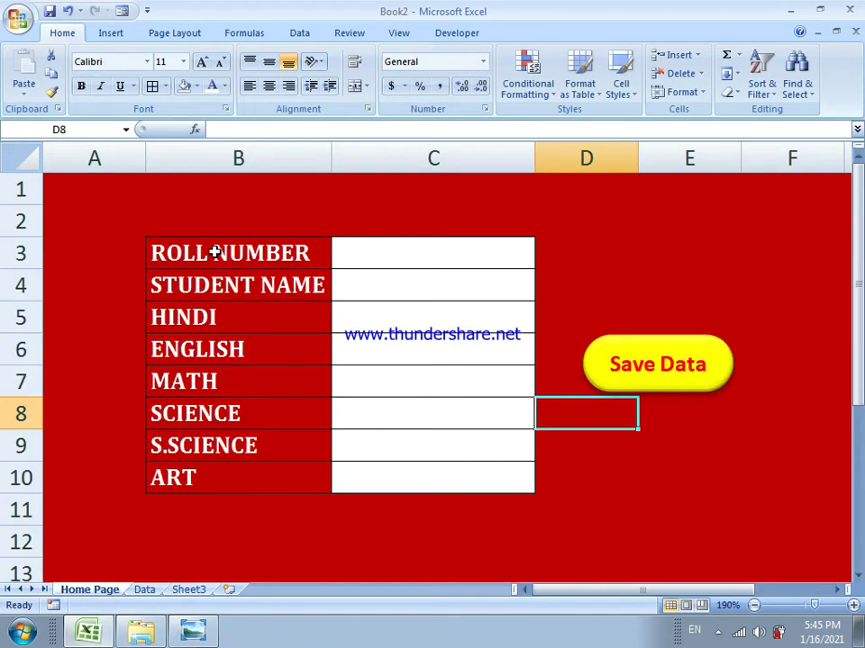
Copy the labels B3:B10 and paste them transposed into A1:H1 of the Data sheet.
drag(212, 250, 246, 488)
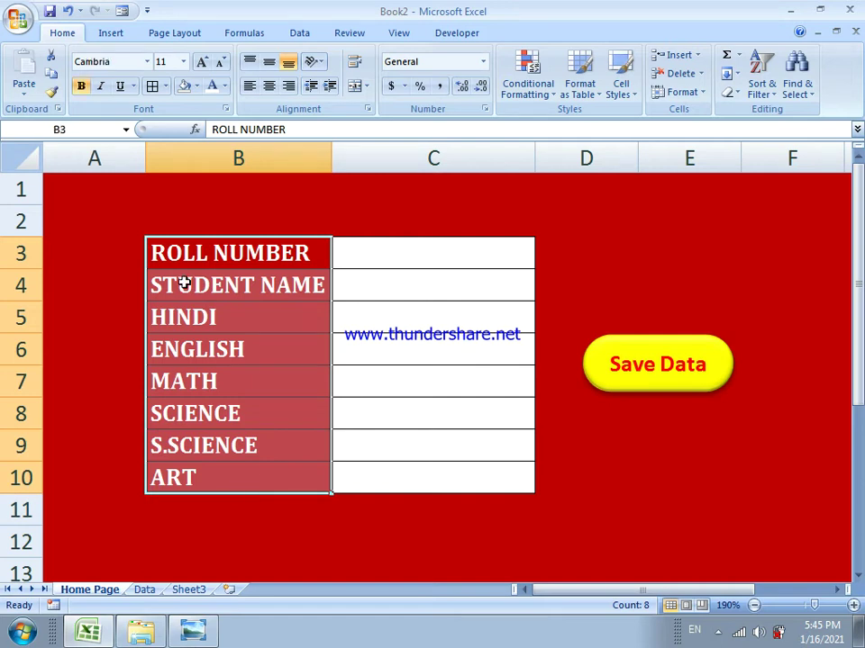
click(49, 73)
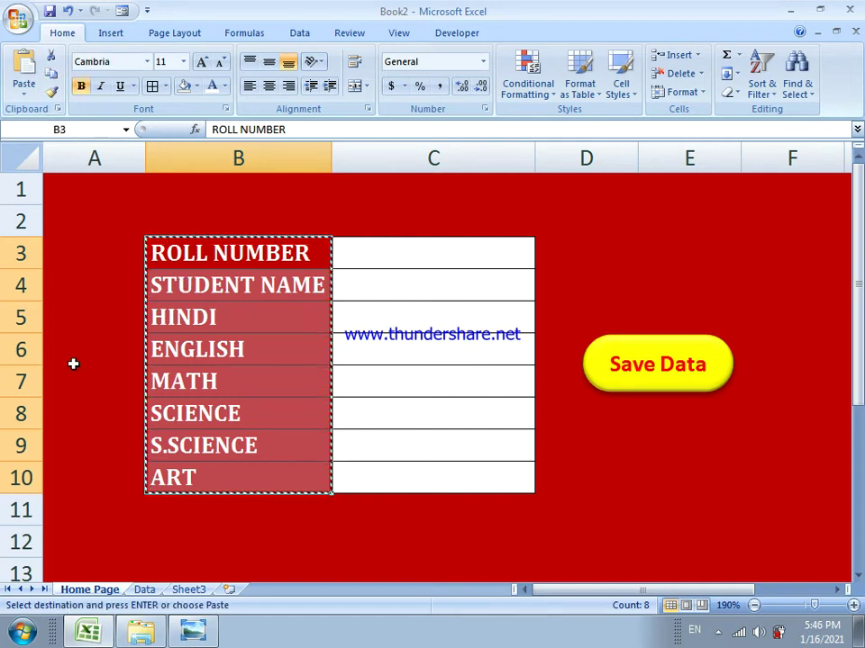
click(143, 590)
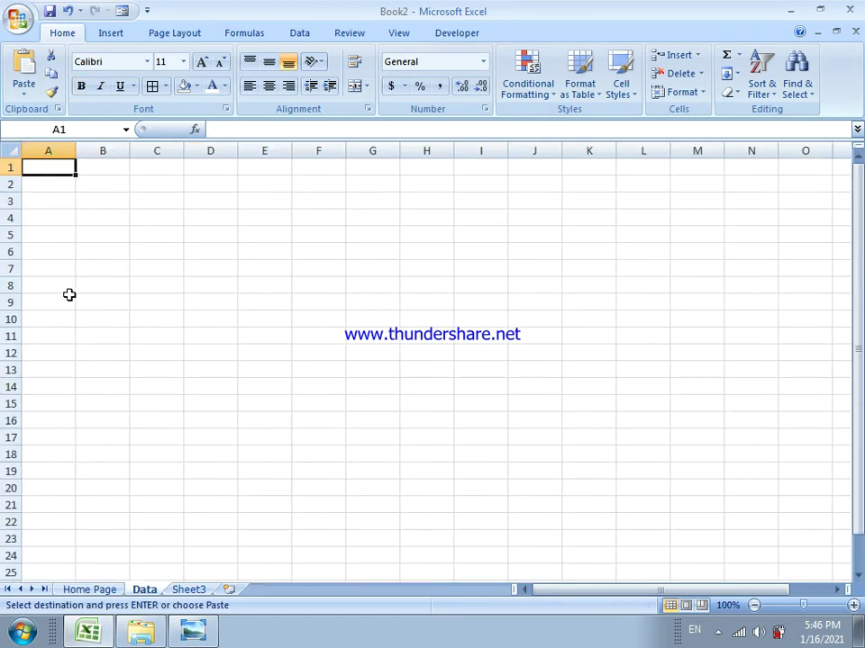
click(853, 605)
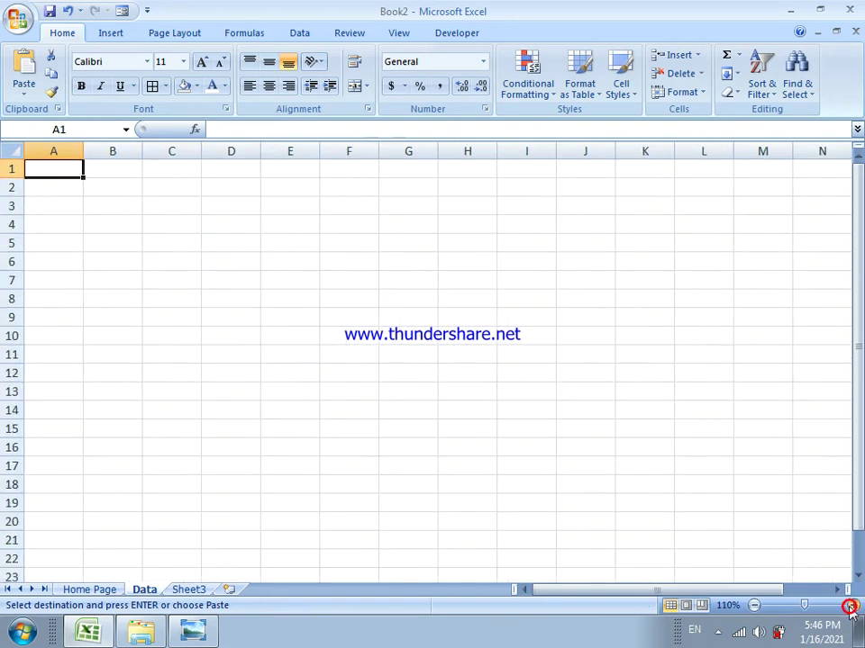
click(853, 605)
click(853, 606)
click(852, 605)
click(853, 606)
click(852, 605)
click(853, 605)
click(853, 605)
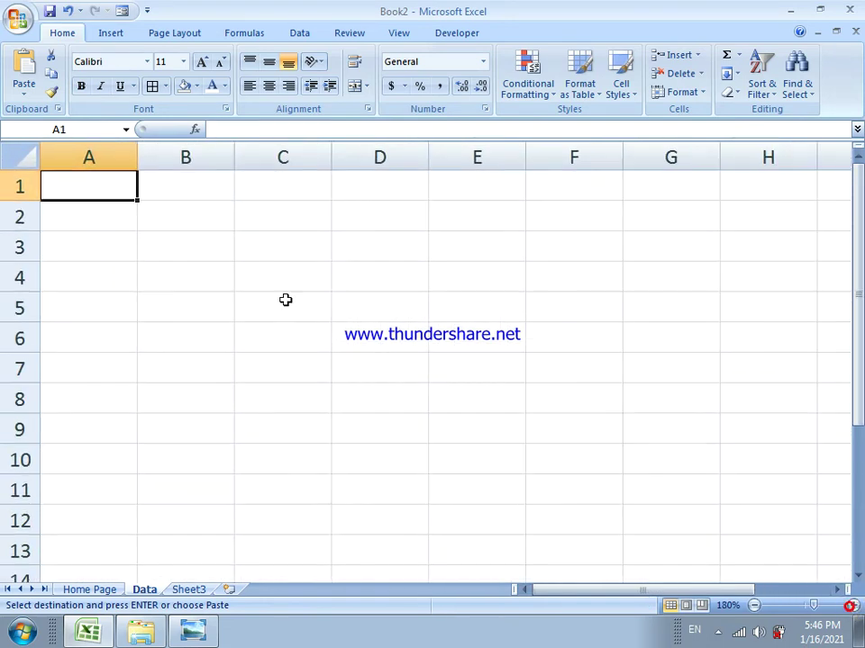
click(27, 94)
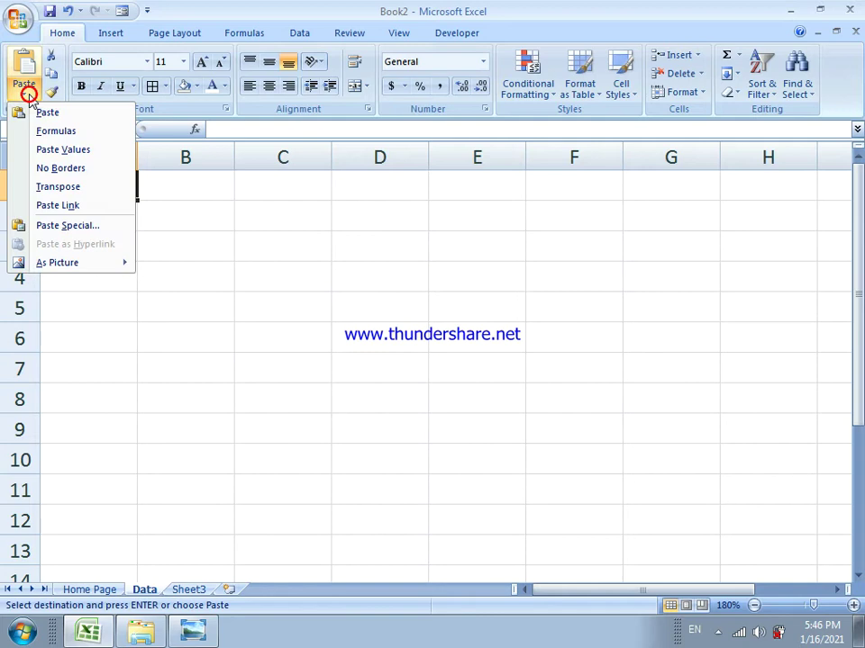
click(62, 189)
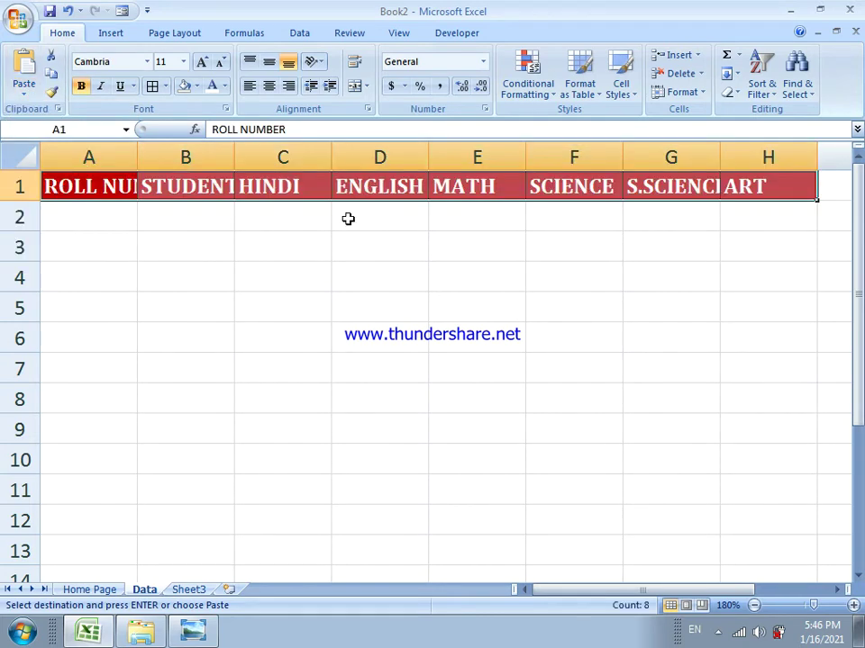
Give the header row No Fill and black text, and AutoFit the column widths.
click(197, 86)
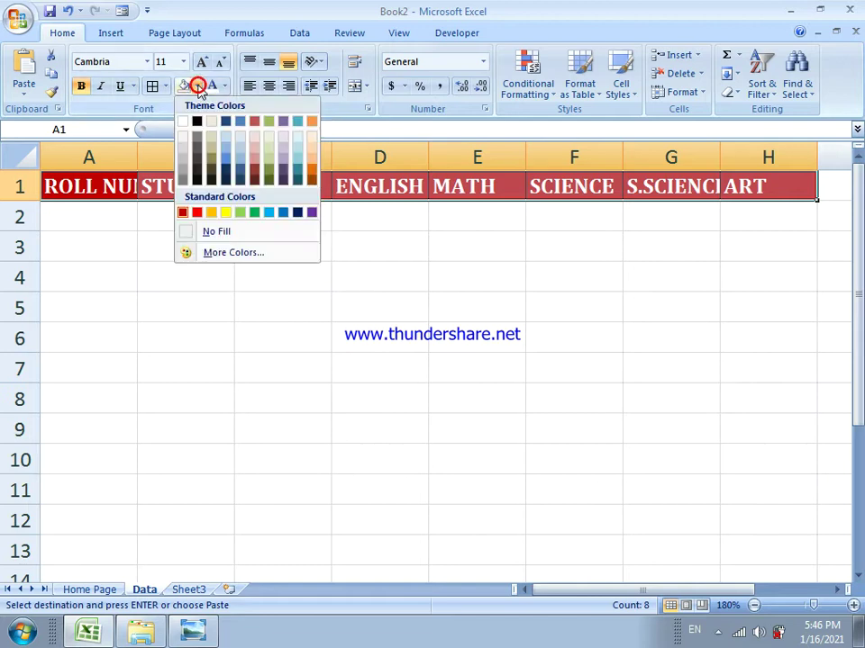
click(214, 233)
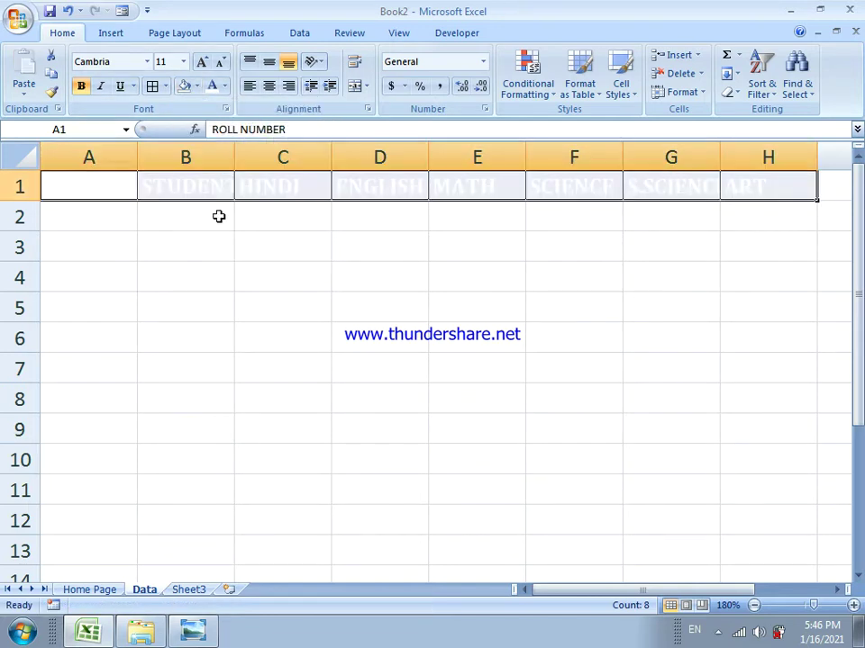
click(225, 86)
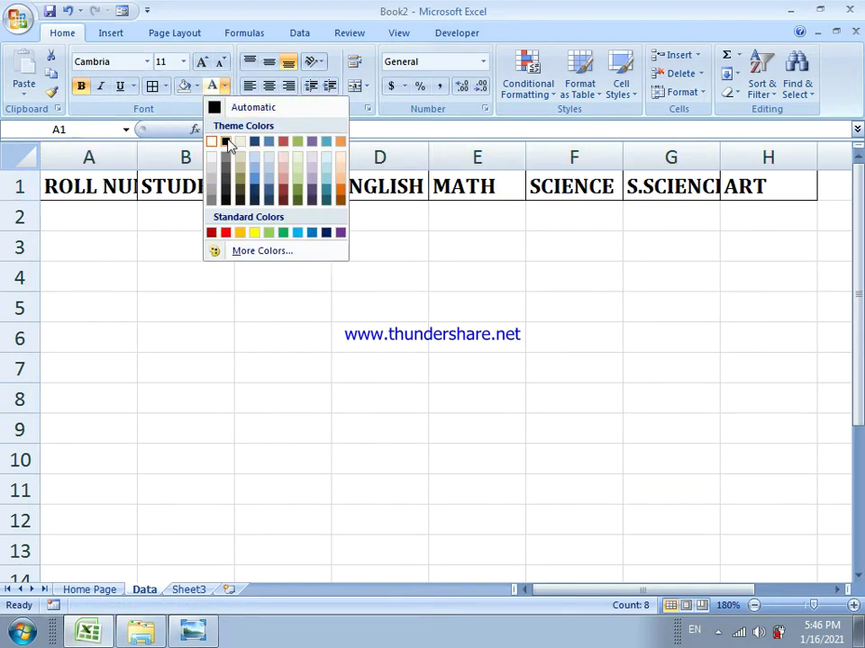
click(225, 141)
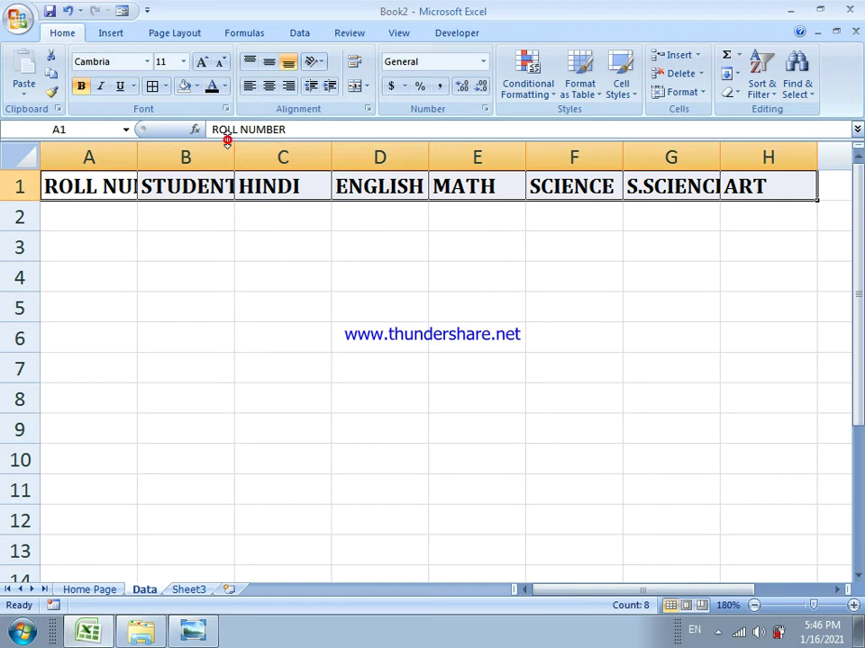
click(689, 93)
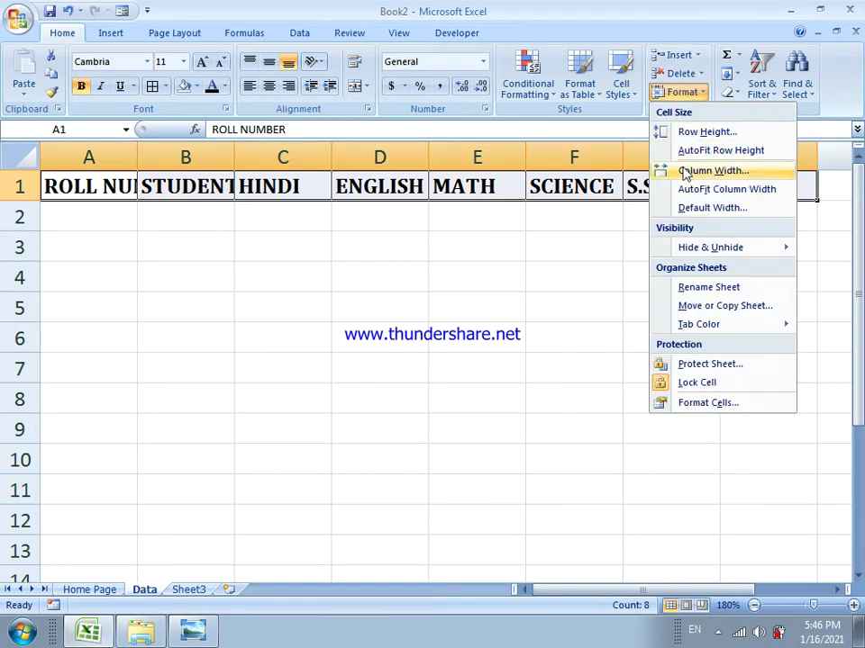
click(707, 193)
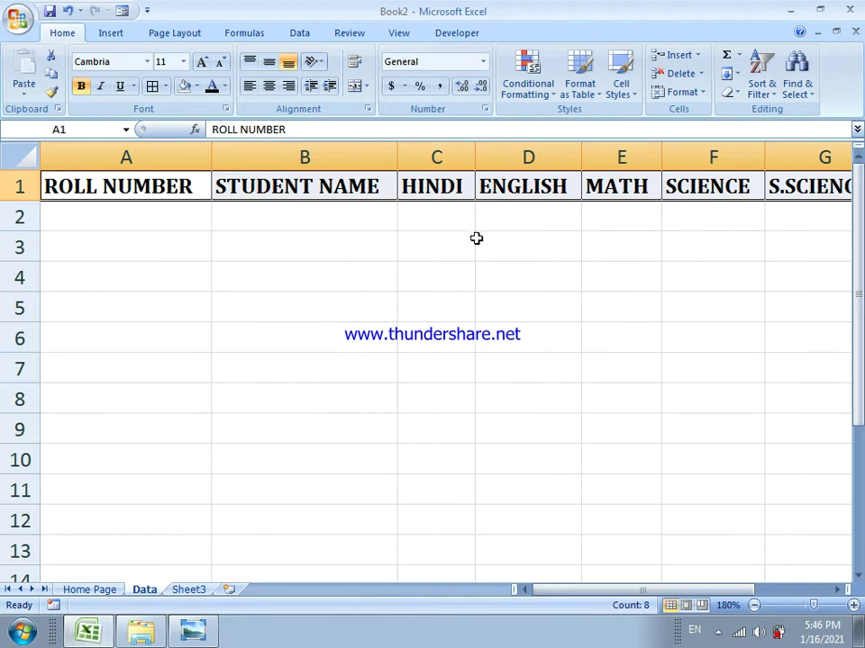
Apply All Borders to the entry table A1:H12.
drag(126, 216, 765, 491)
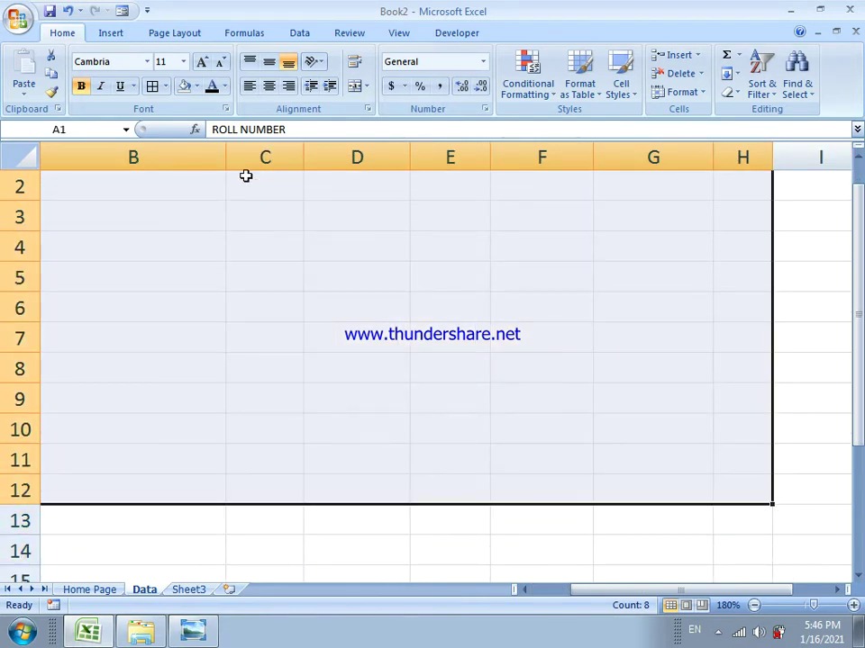
click(152, 87)
click(191, 228)
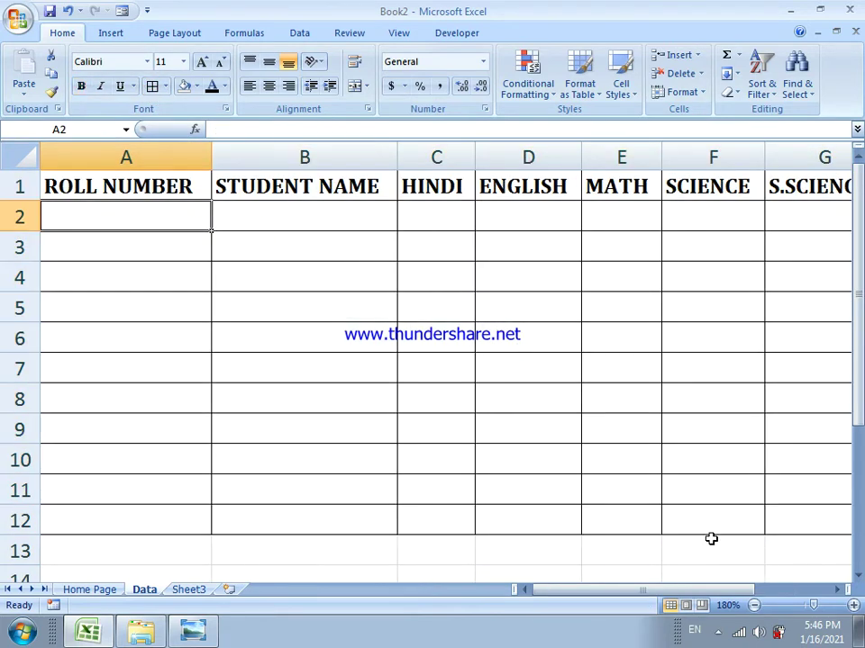
click(755, 606)
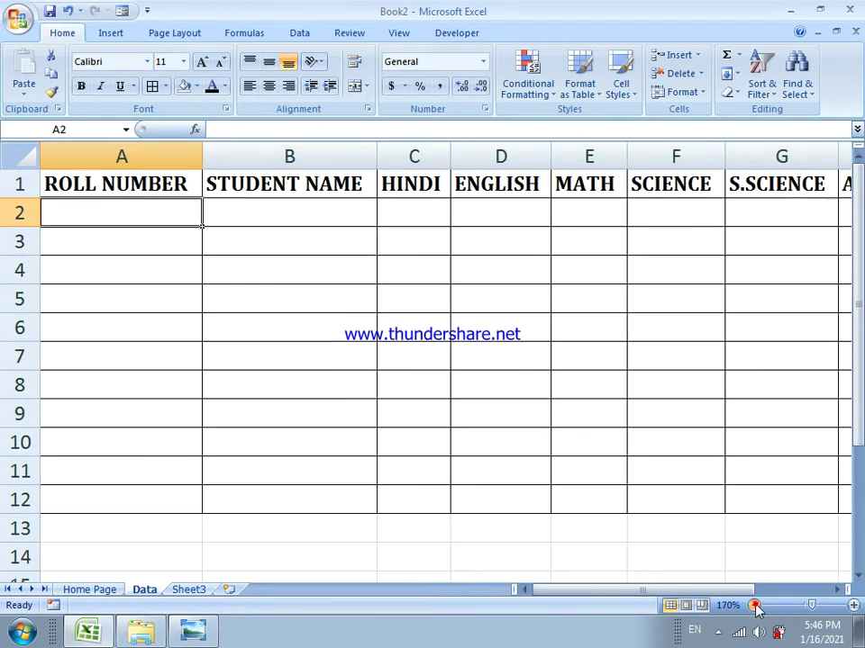
click(755, 606)
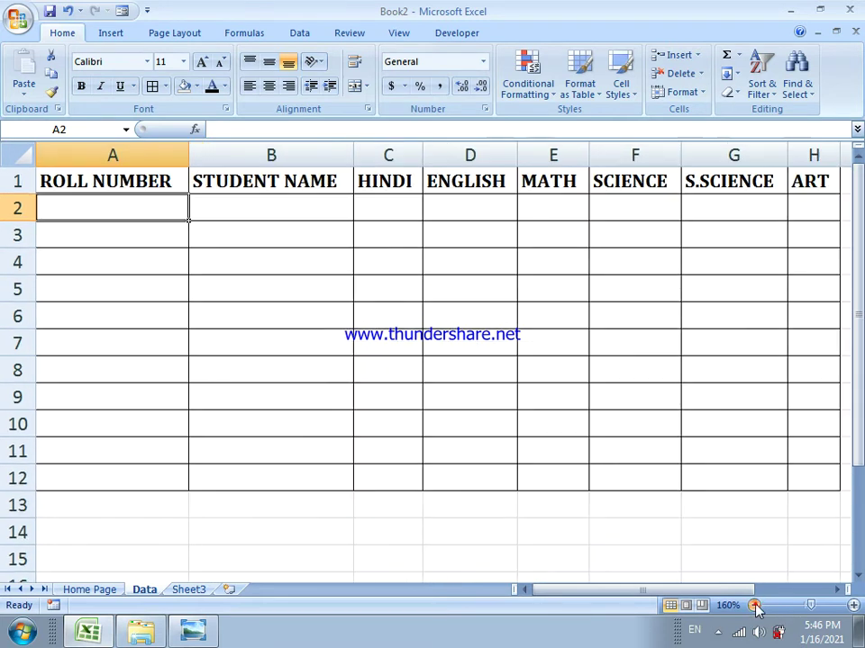
click(143, 239)
click(132, 213)
On the Home Page form, enter a sample roll number and the student's name in C3 and C4.
click(101, 591)
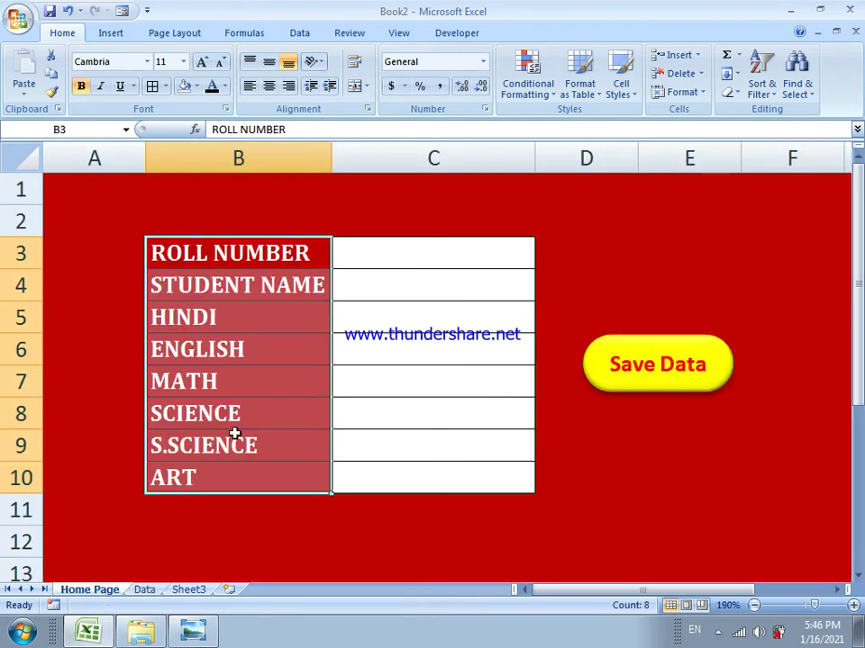
click(459, 253)
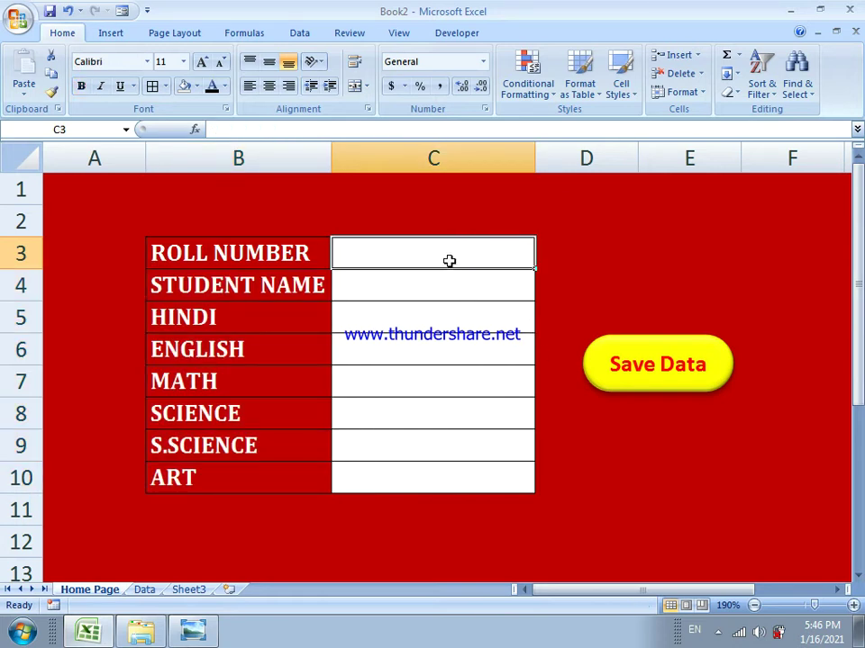
text(20)
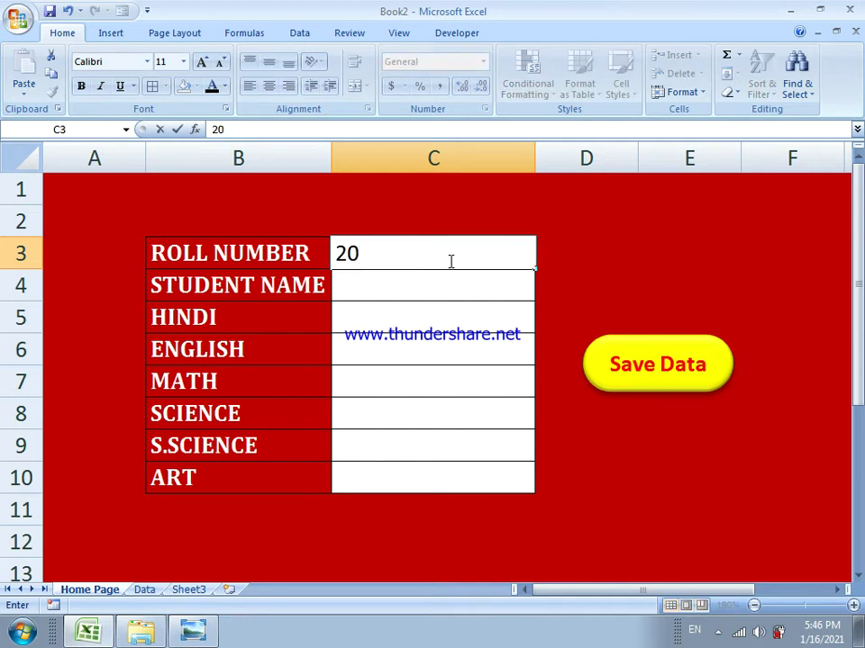
text(15942)
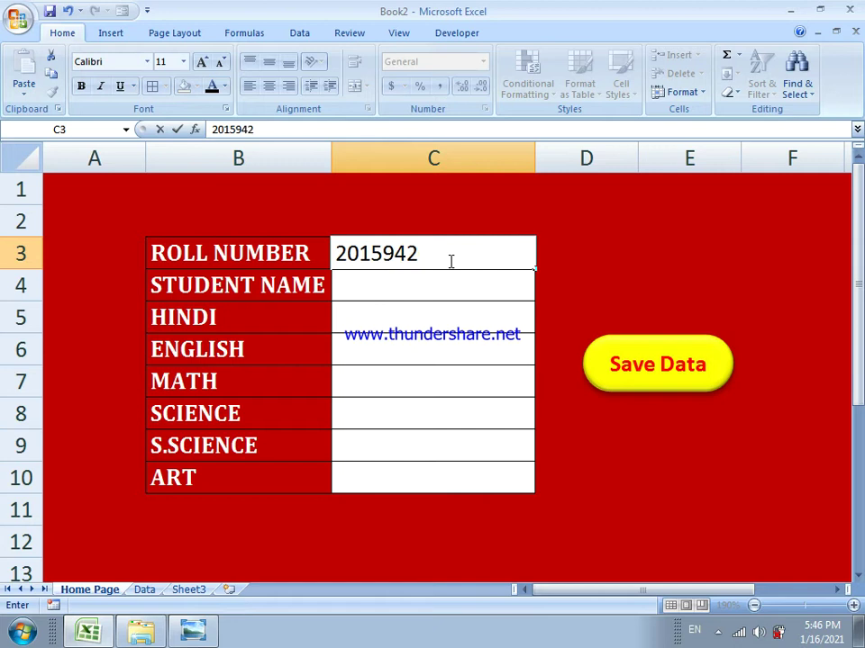
key(Return)
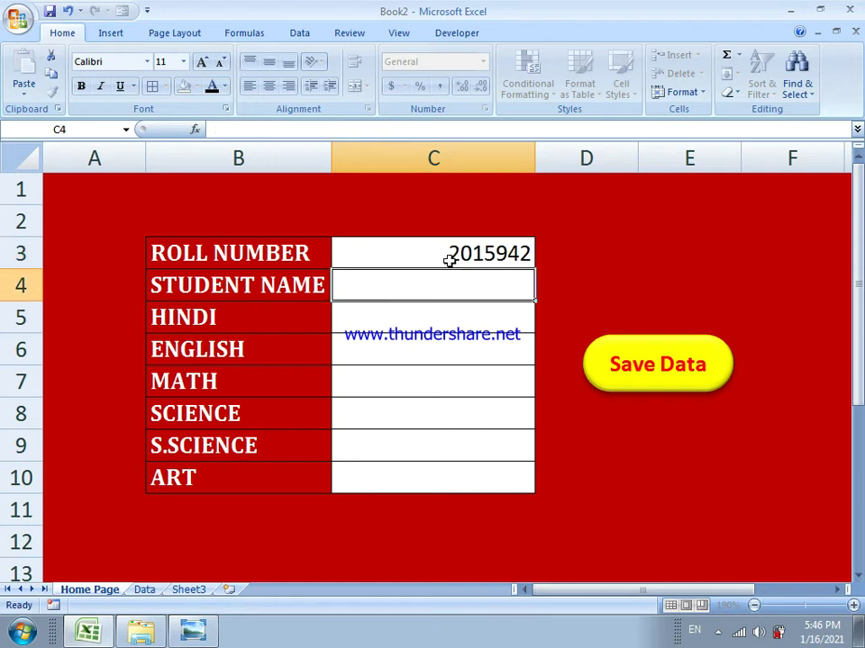
text(guddu)
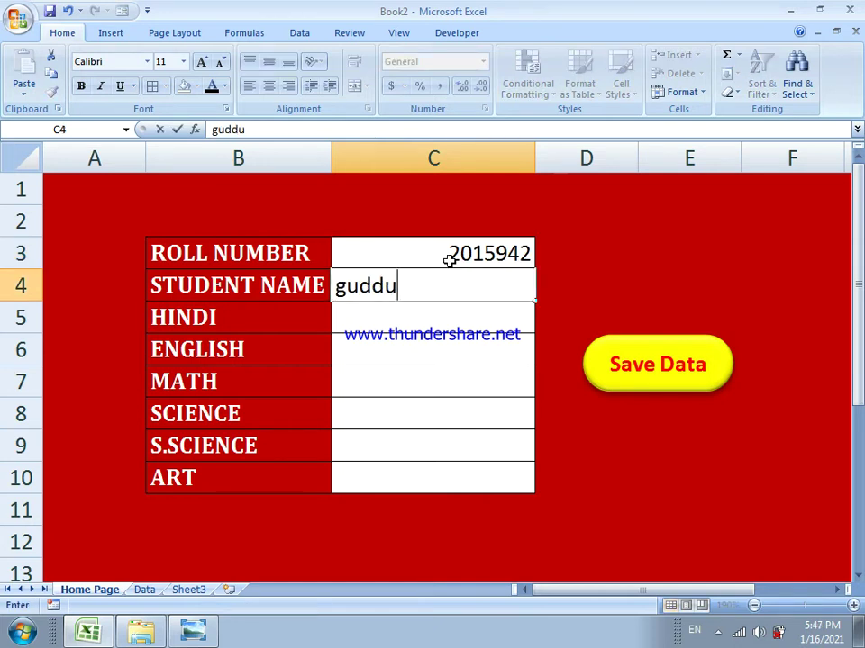
key(Return)
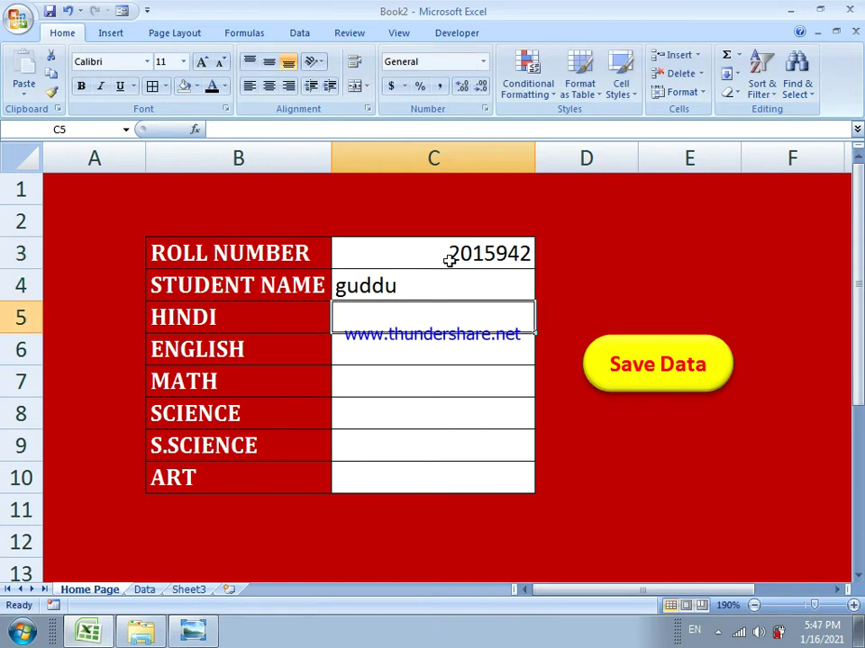
Enter the six subject marks 67, 87, 56, 78, 87, 56 and review the form.
text(67)
key(Return)
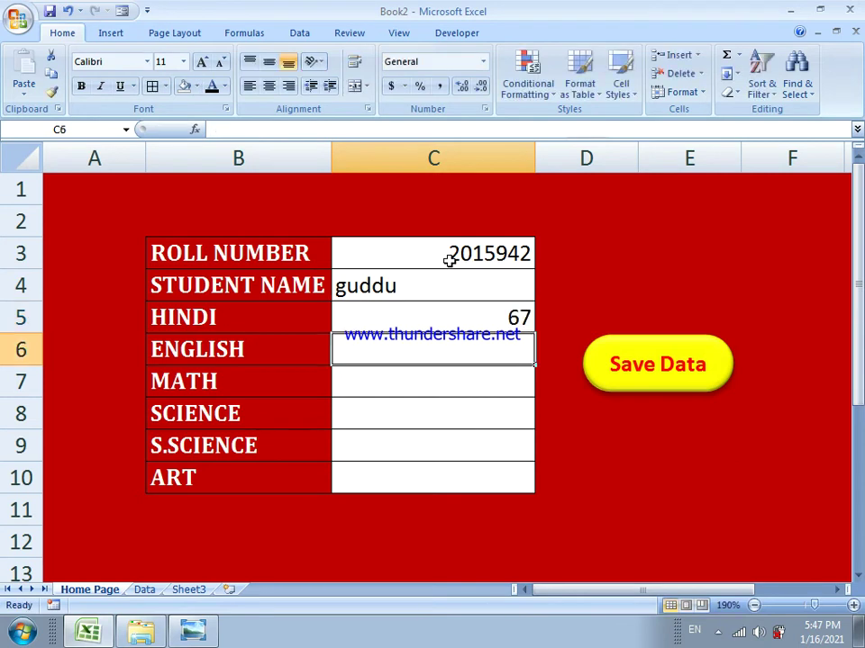
text(87)
key(Return)
text(56)
key(Return)
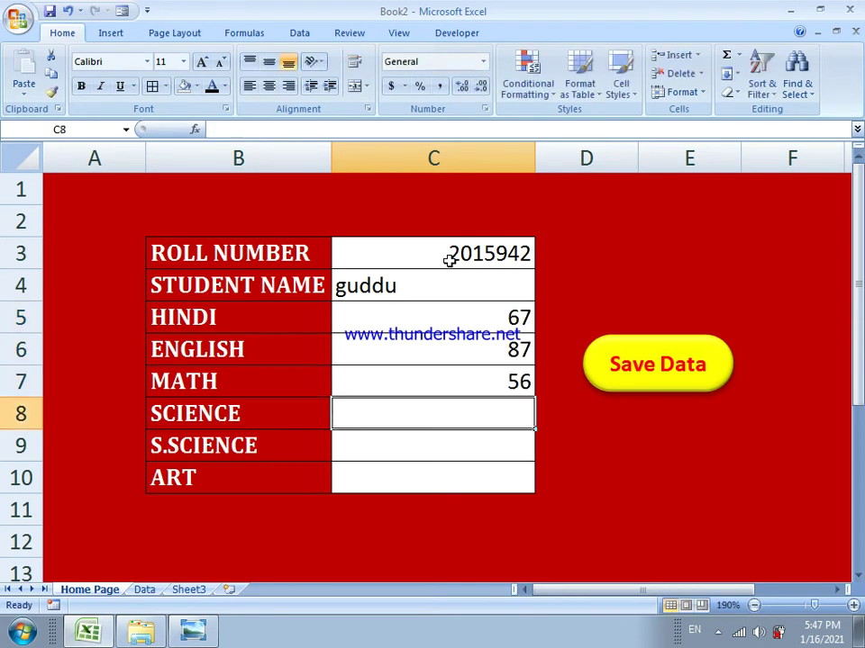
text(78)
key(Return)
text(87)
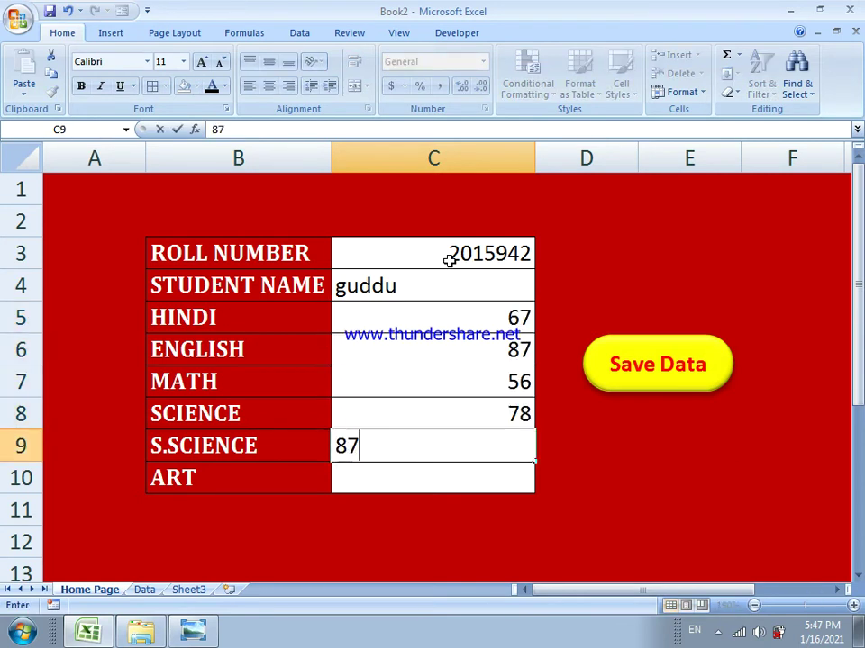
key(Return)
text(56)
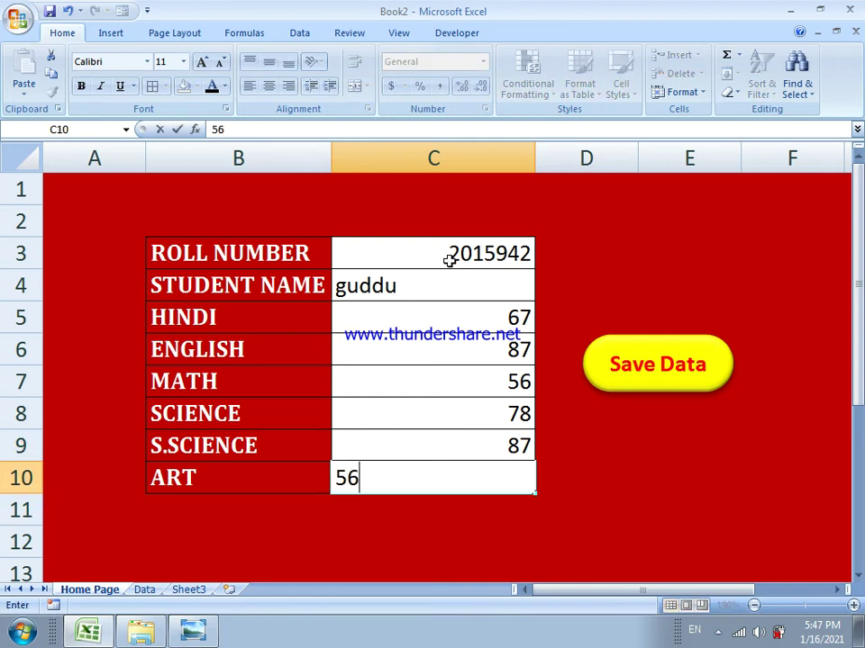
key(Return)
key(Up)
key(Up)
key(Up)
key(Up)
key(Up)
key(Up)
key(Up)
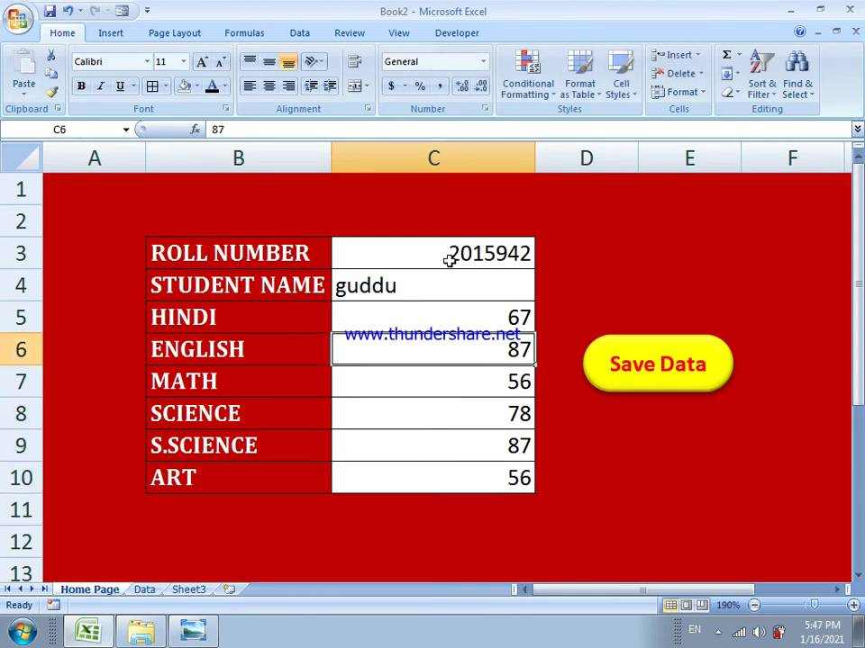
key(Down)
key(Down)
key(Down)
key(Down)
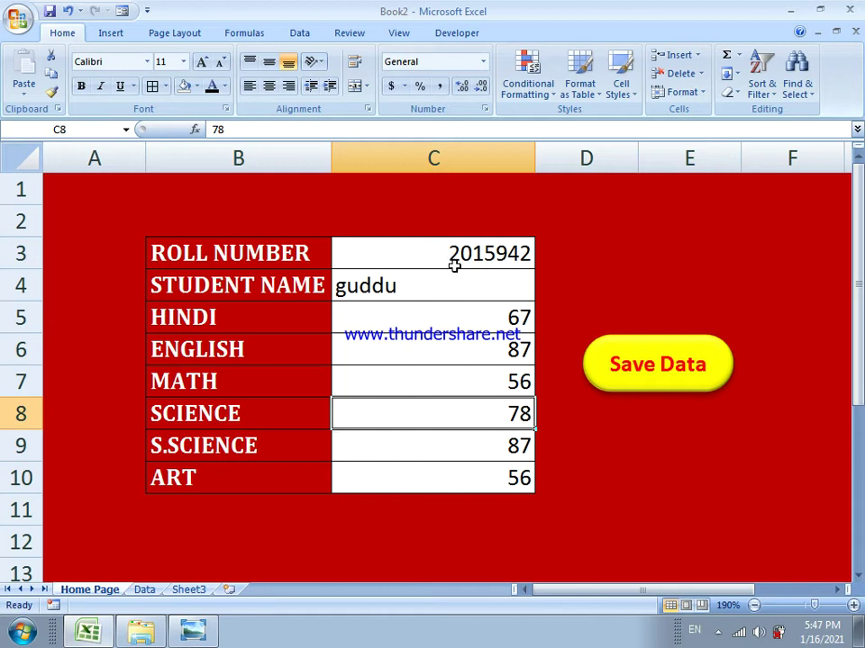
click(607, 448)
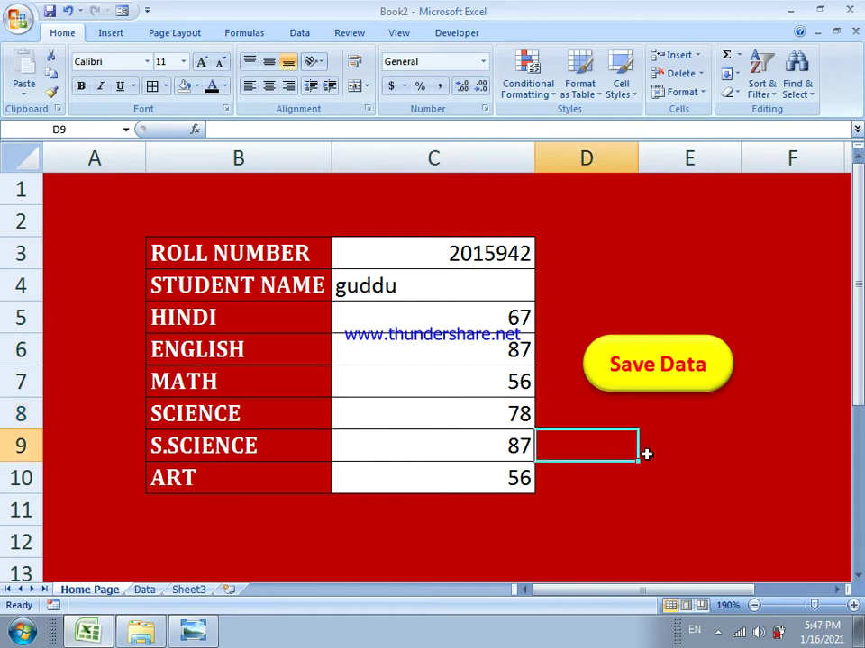
click(647, 455)
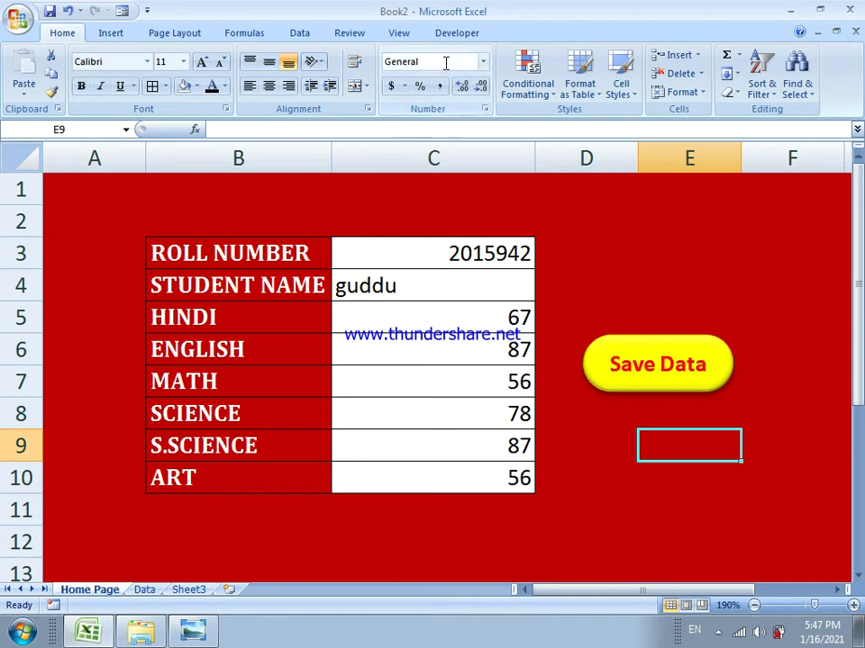
Begin recording a new macro named 'data', stored in This Workbook.
click(450, 34)
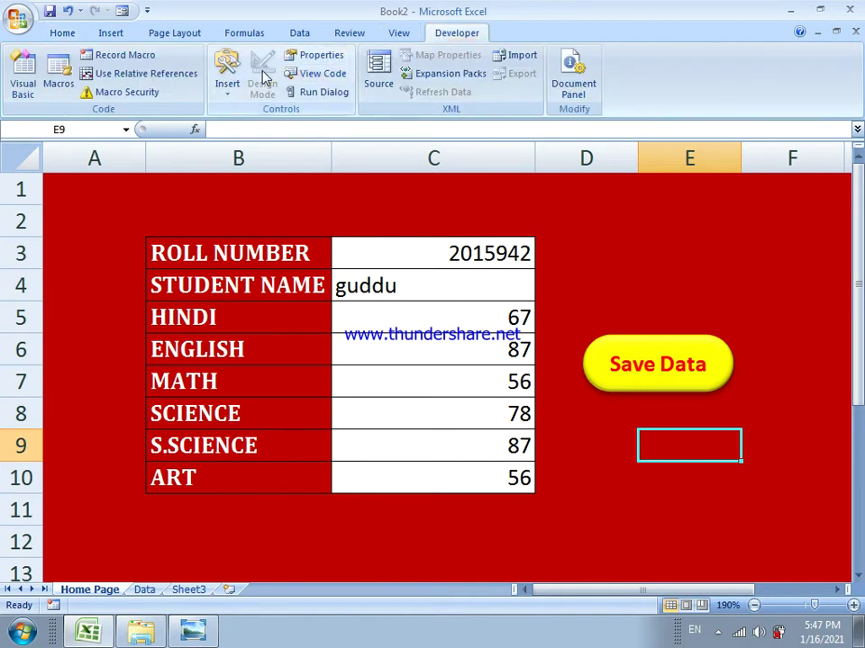
click(126, 57)
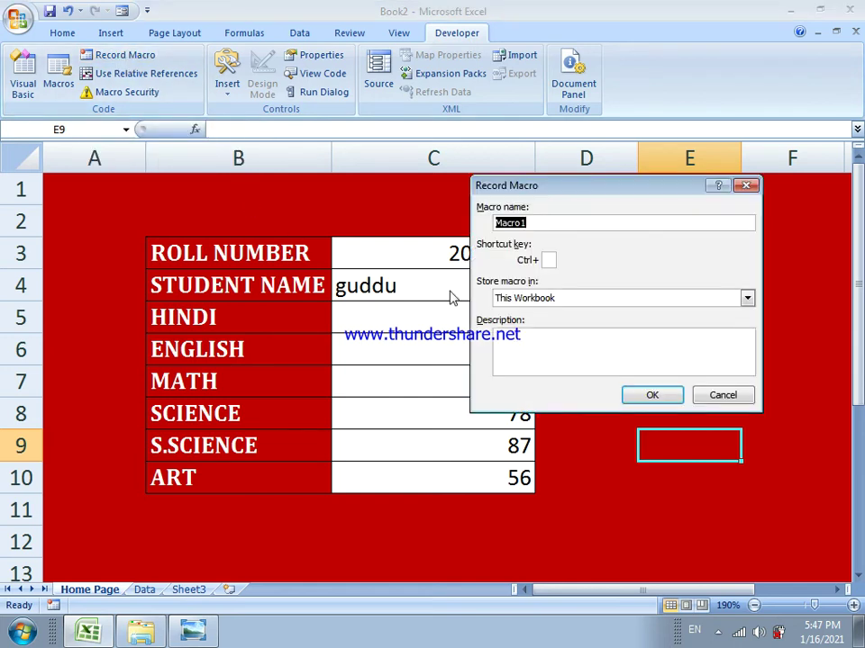
text(data)
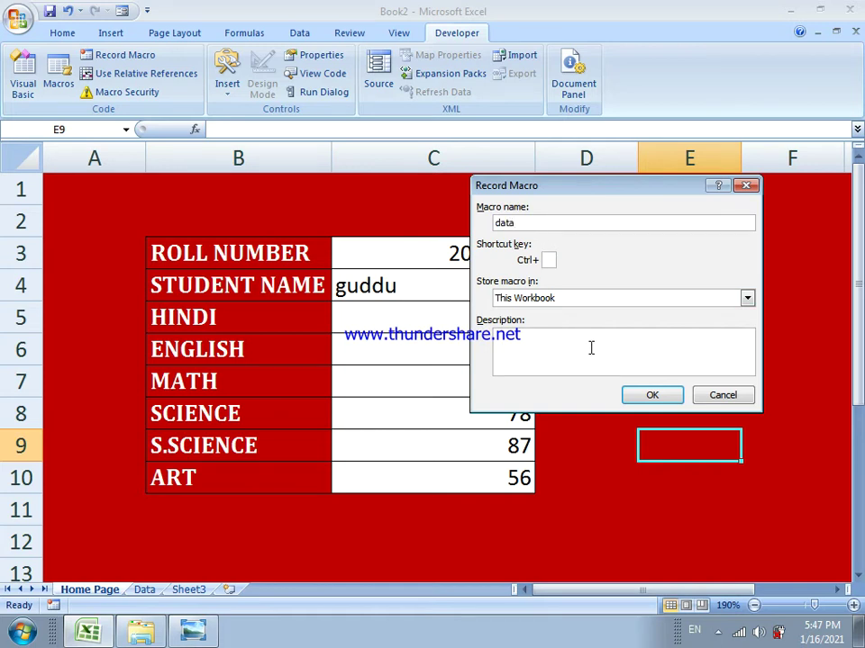
click(645, 397)
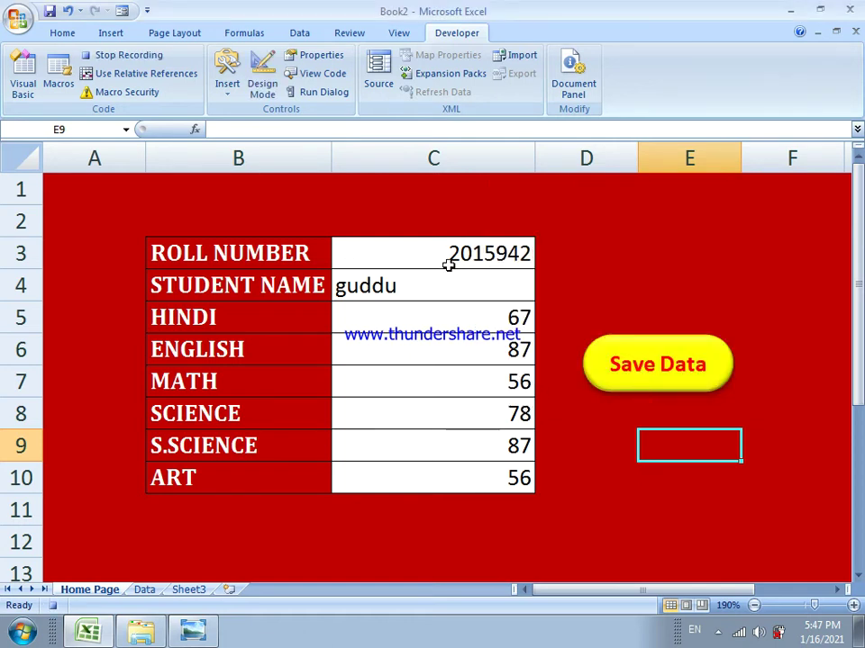
Copy C3:C10 and paste it transposed across A2:H2 of the Data sheet.
drag(448, 252, 451, 473)
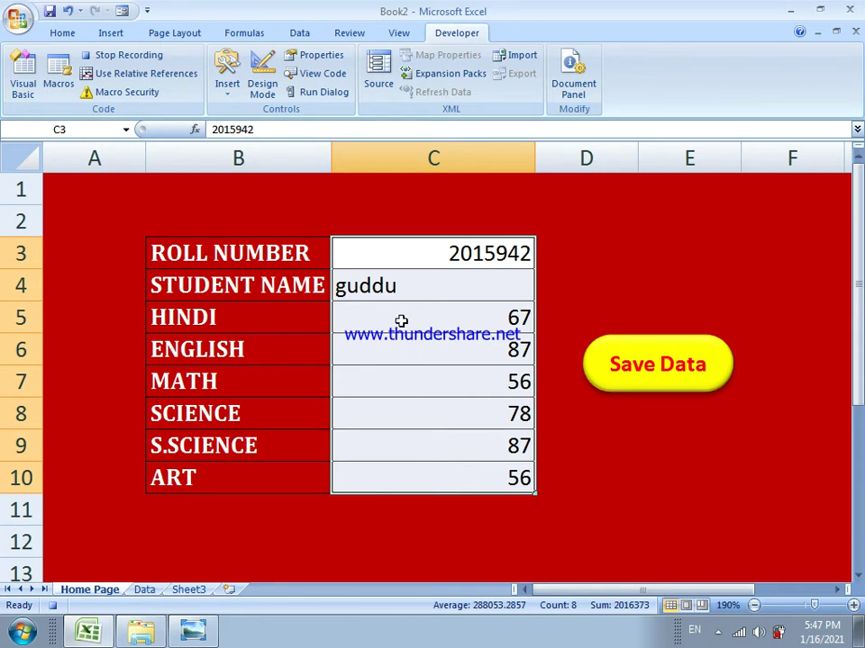
key(ctrl+c)
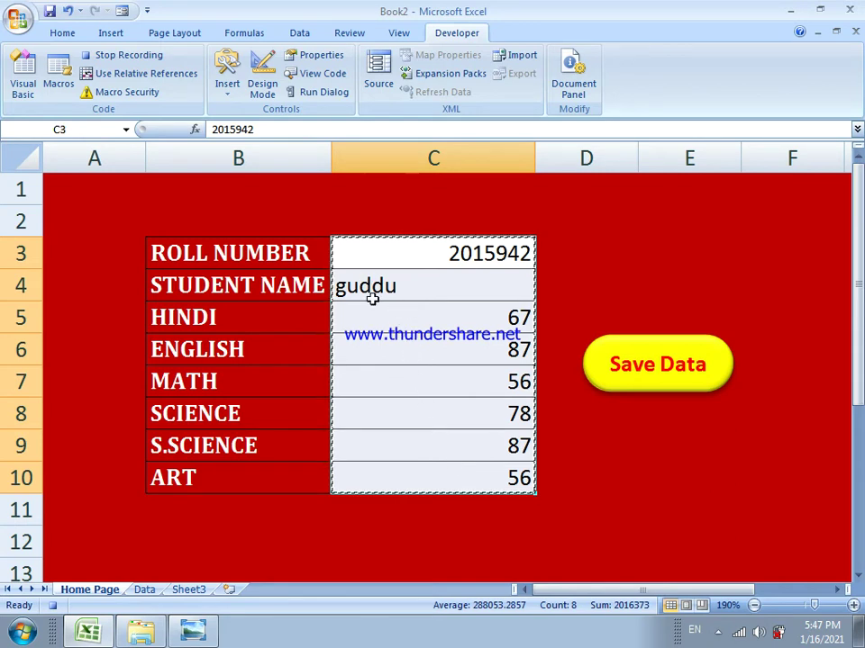
click(141, 590)
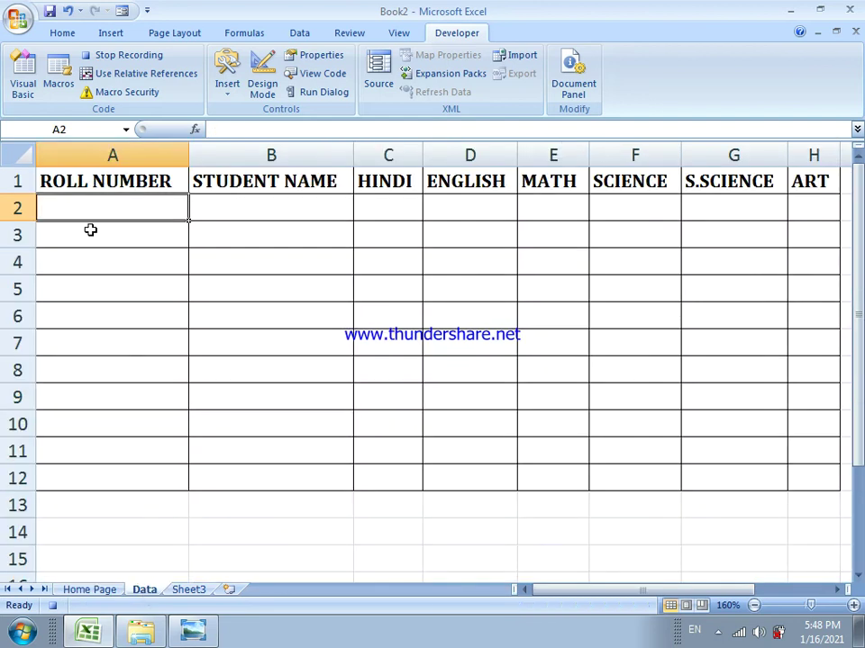
right_click(70, 205)
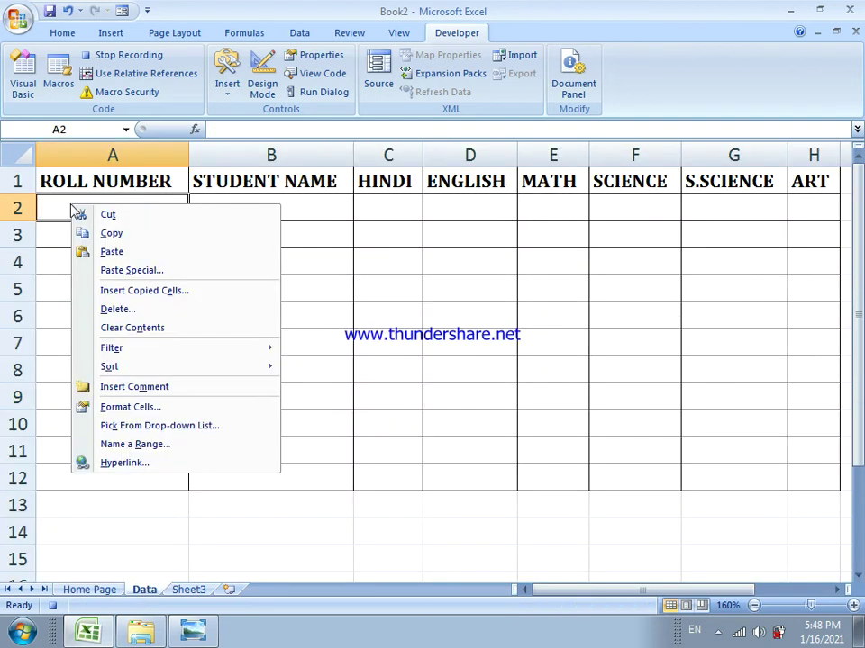
click(117, 272)
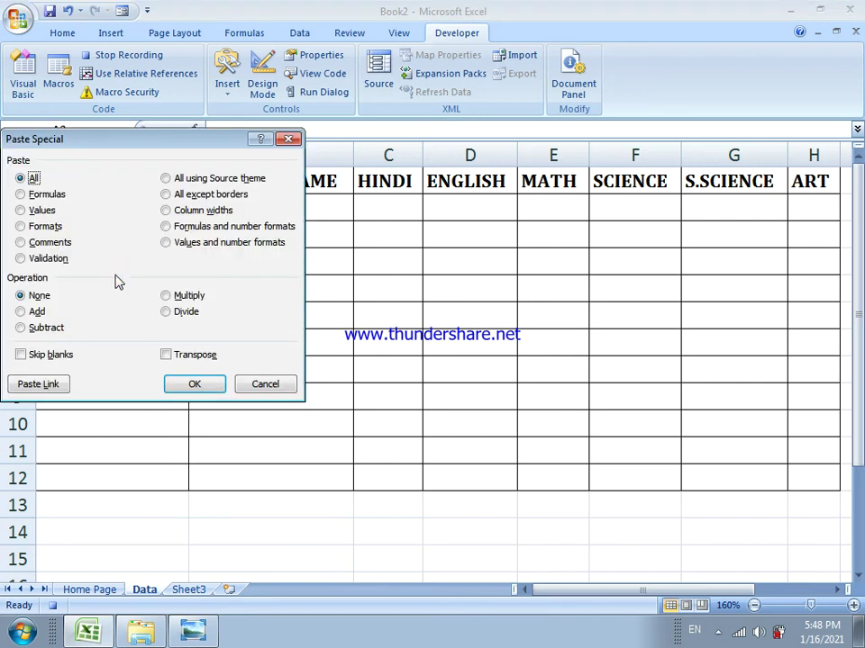
click(181, 359)
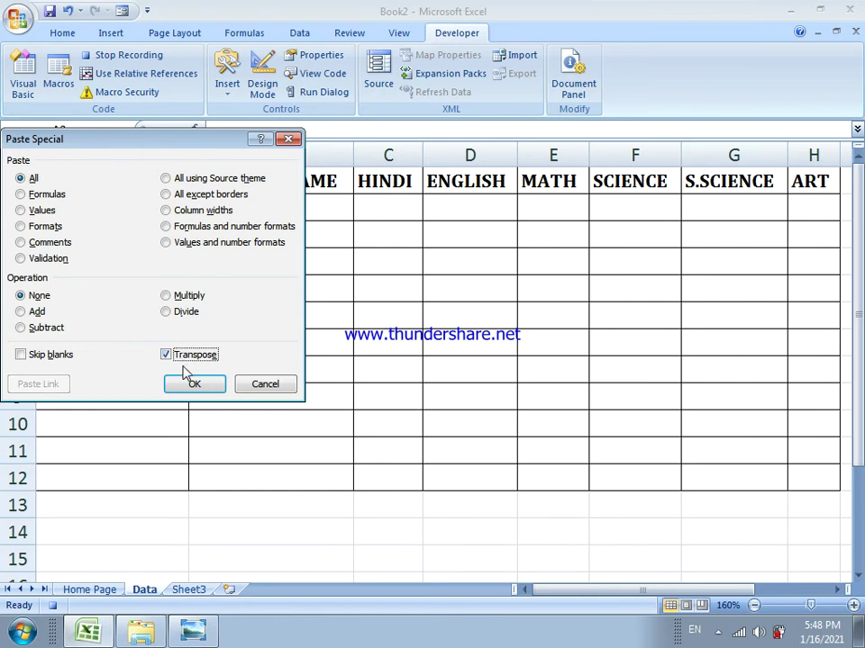
click(191, 385)
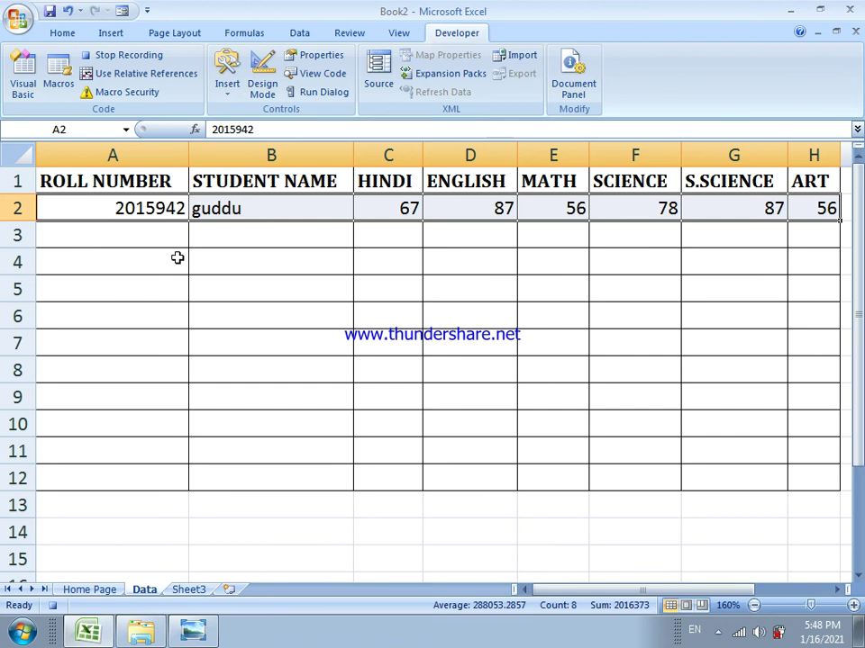
Insert an empty row 2 above the pasted record, moving it to row 3.
click(15, 207)
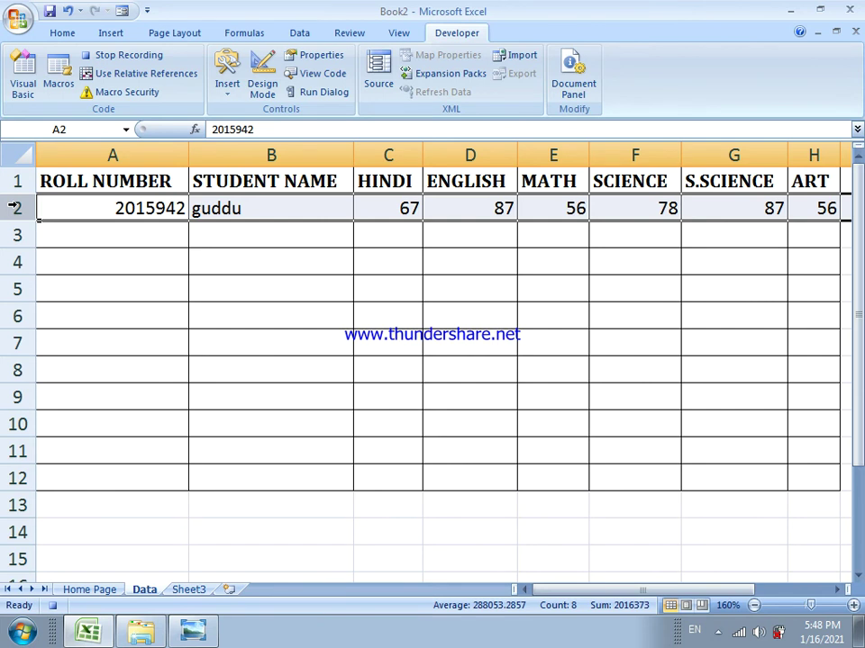
right_click(15, 207)
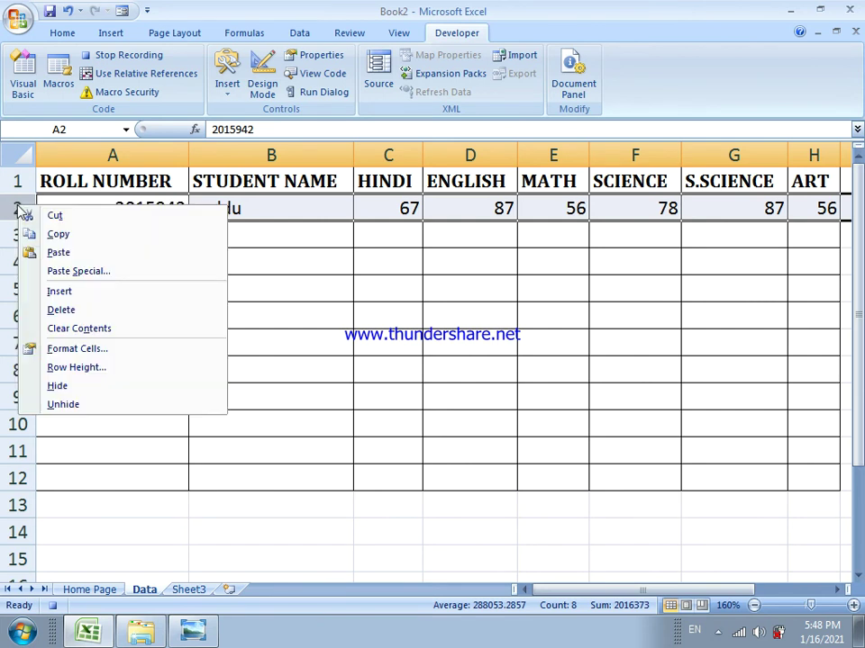
click(56, 292)
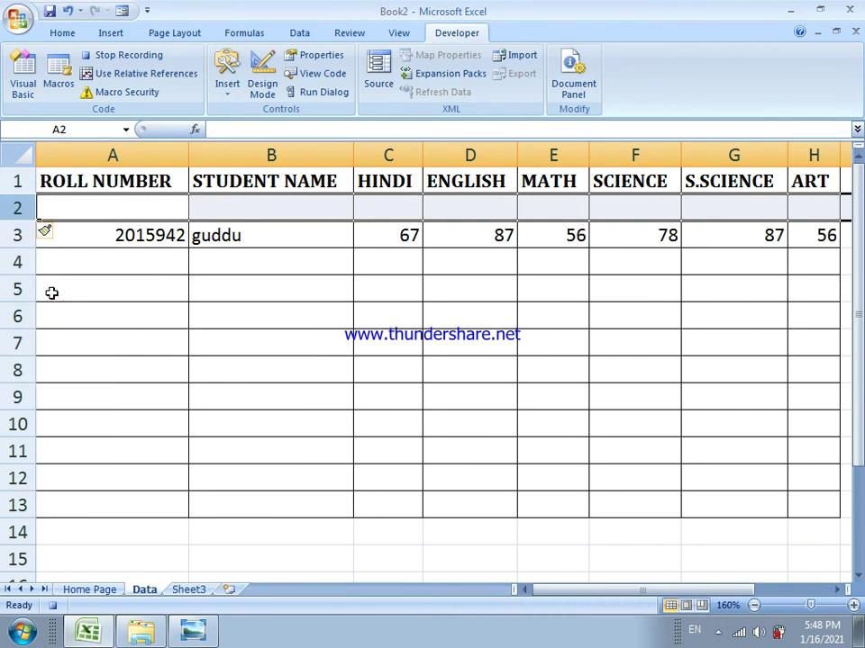
click(110, 209)
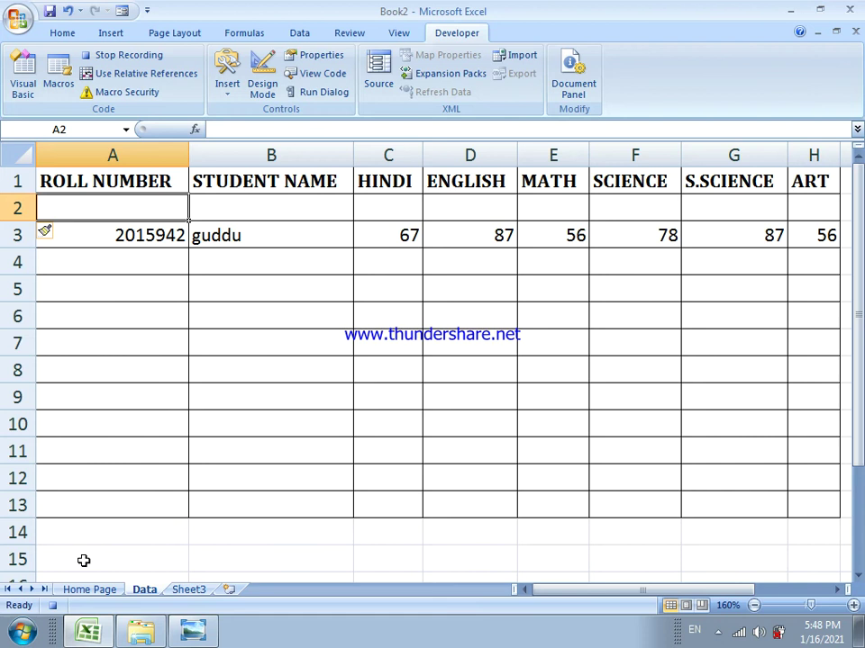
Delete the Home Page entries in C3:C10, then stop the 'data' macro recording.
click(89, 590)
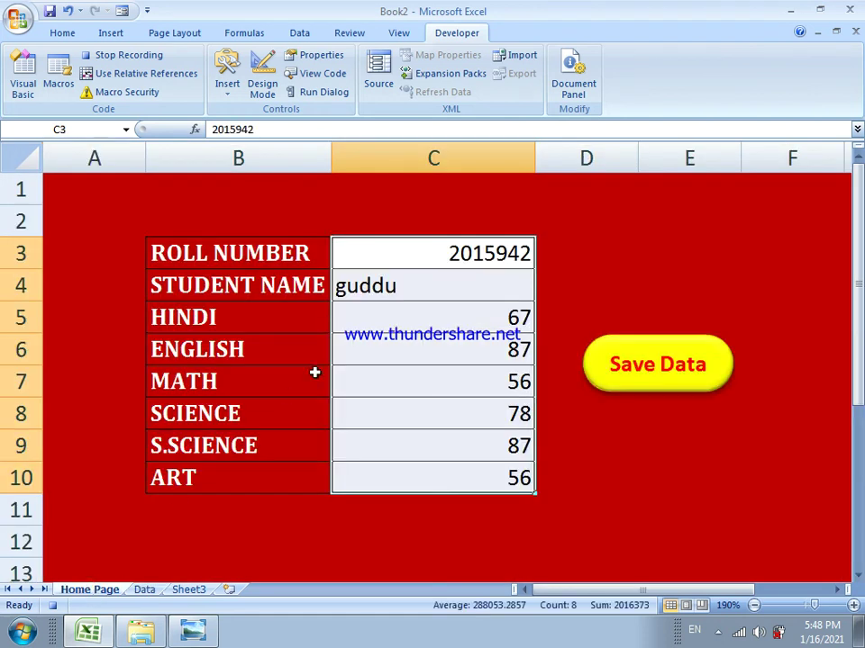
key(Delete)
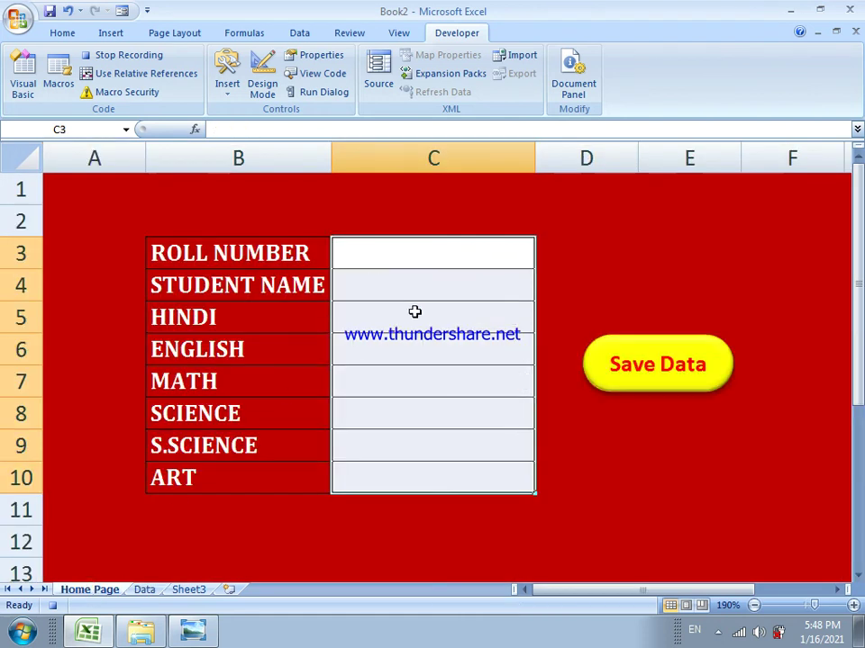
click(414, 259)
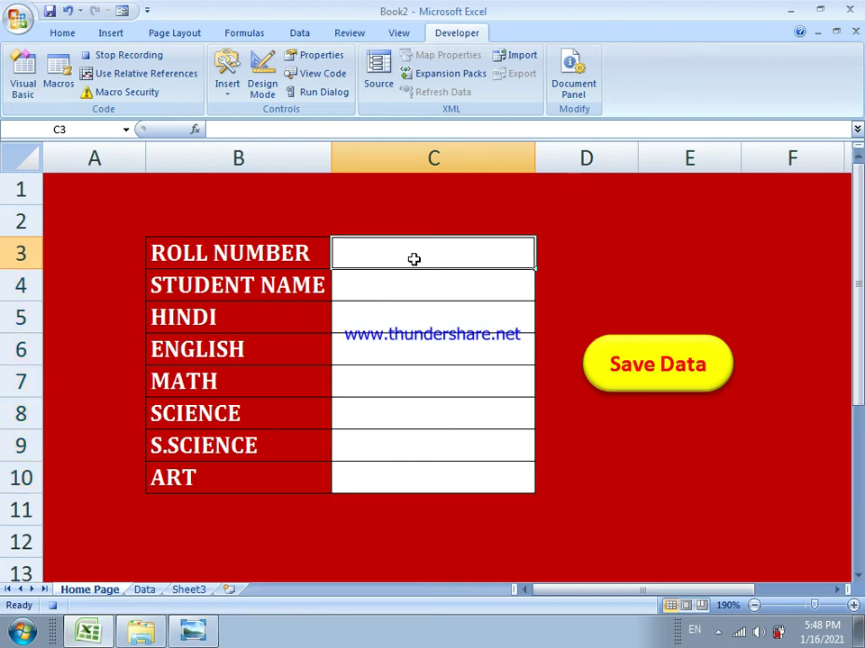
click(131, 60)
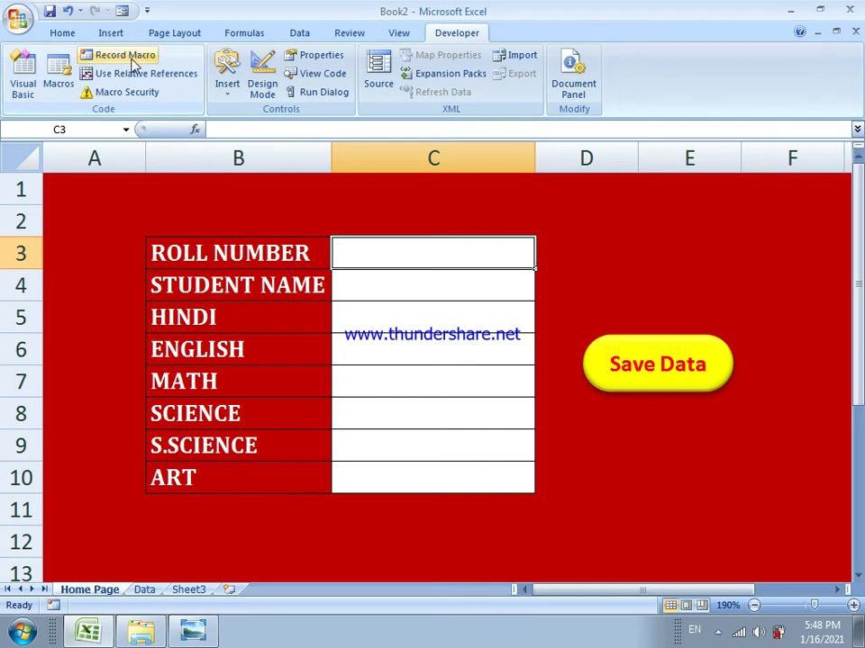
click(608, 453)
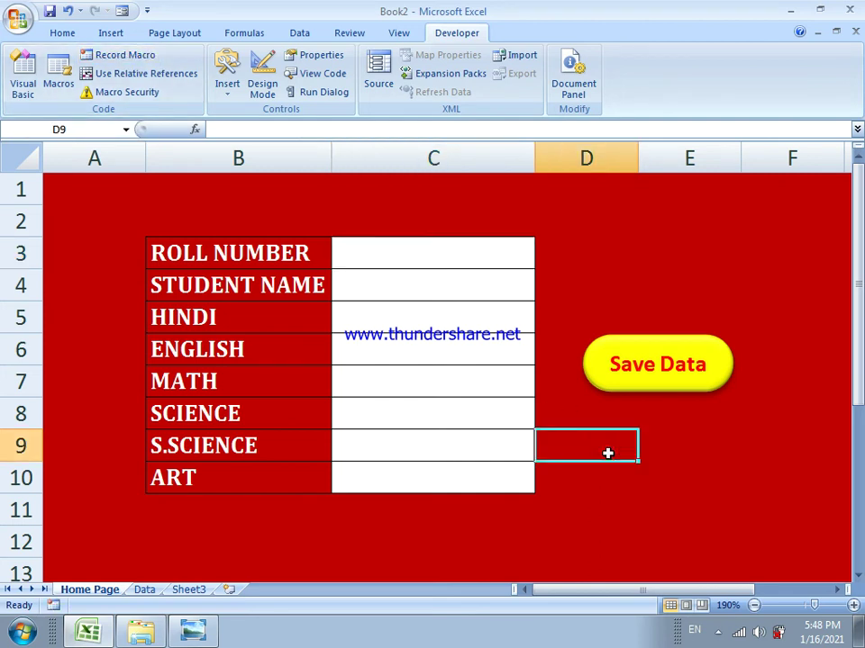
click(670, 467)
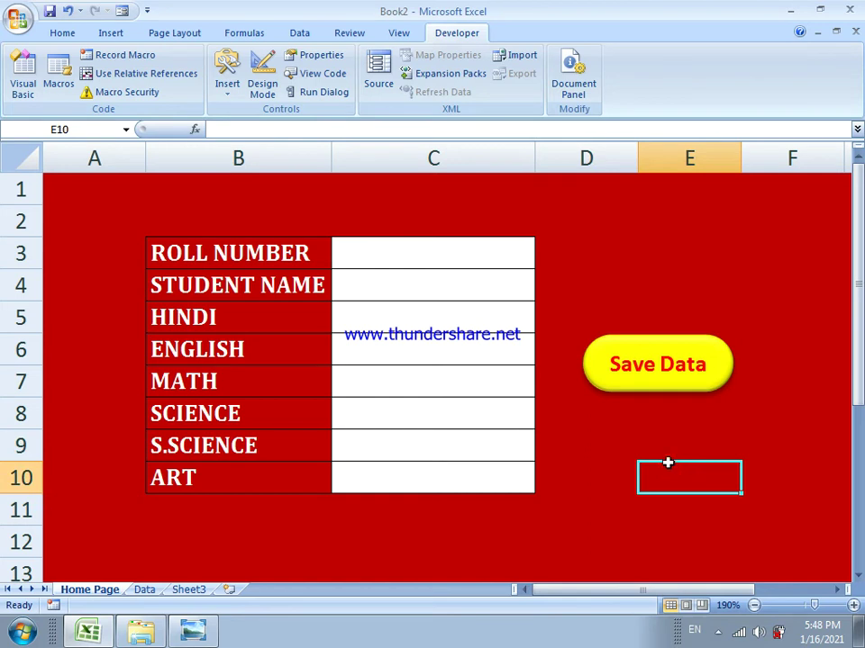
click(627, 386)
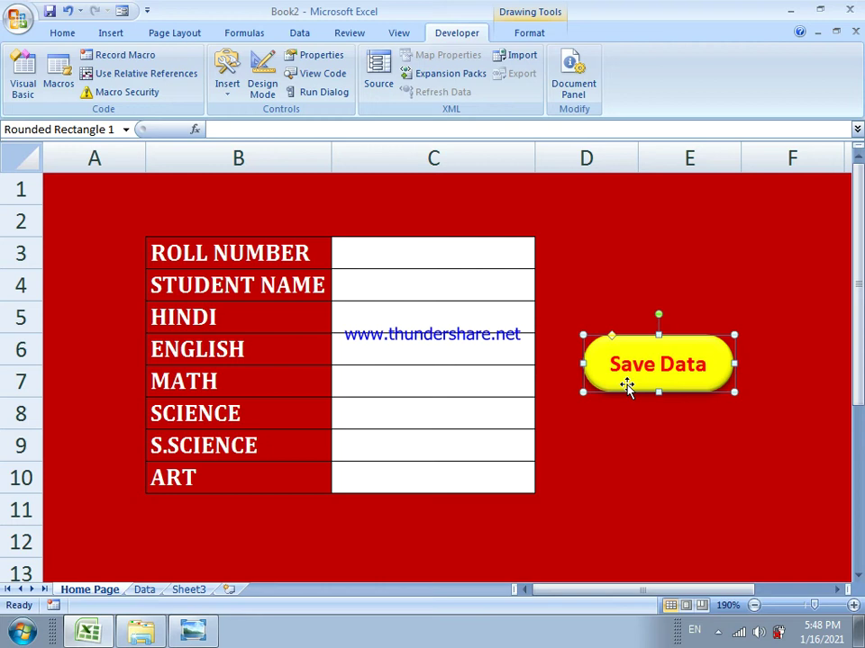
click(635, 374)
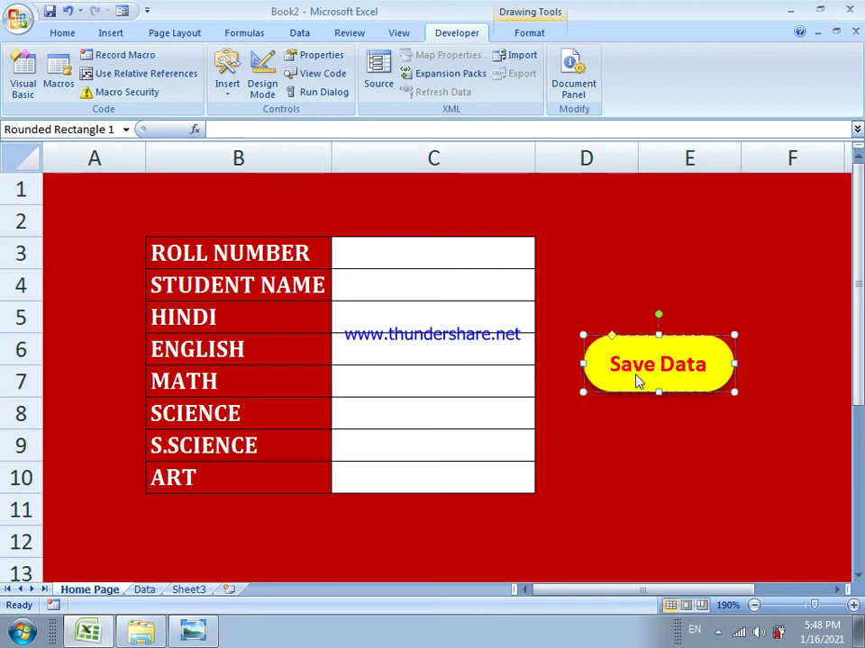
click(691, 444)
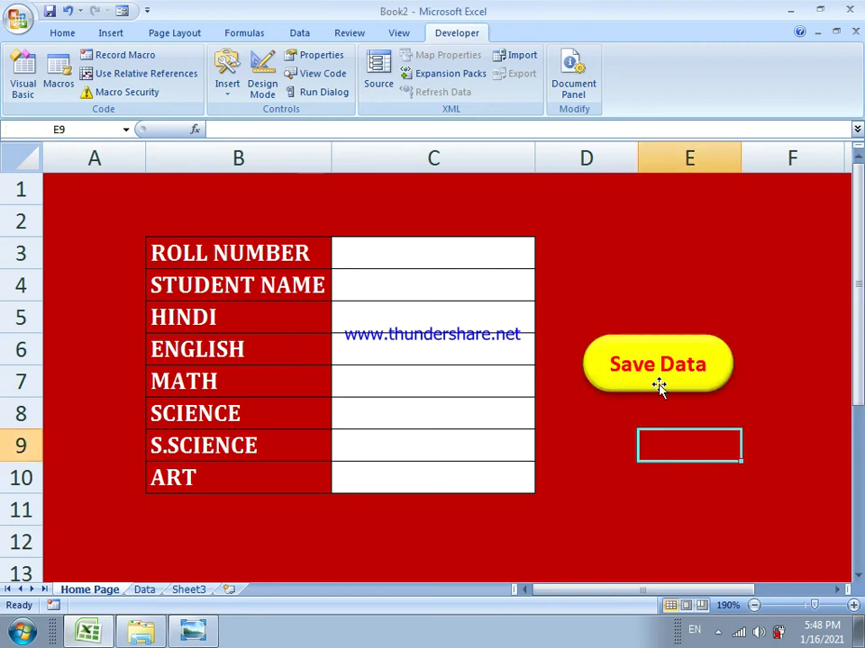
click(654, 383)
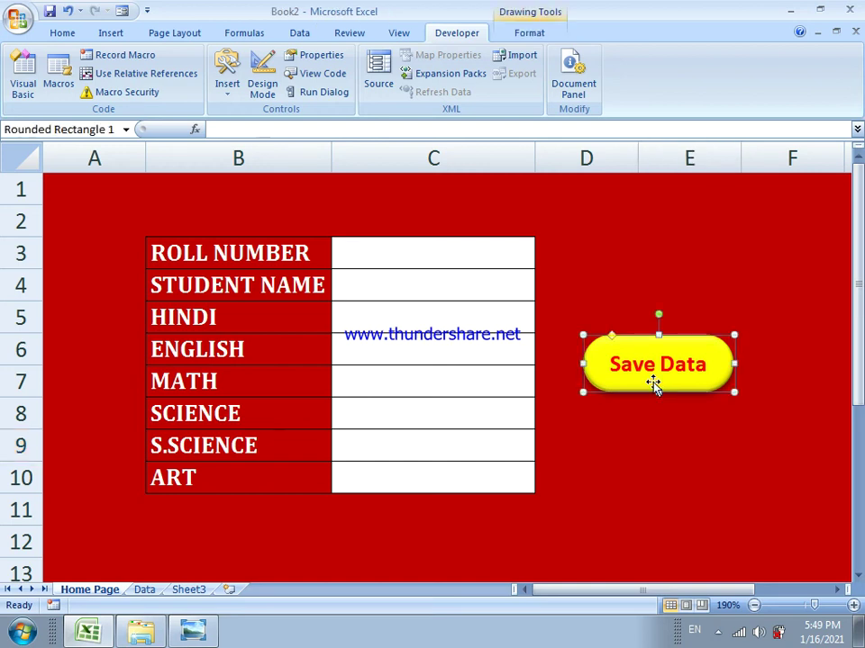
Assign the 'data' macro to the yellow Save Data shape.
right_click(652, 382)
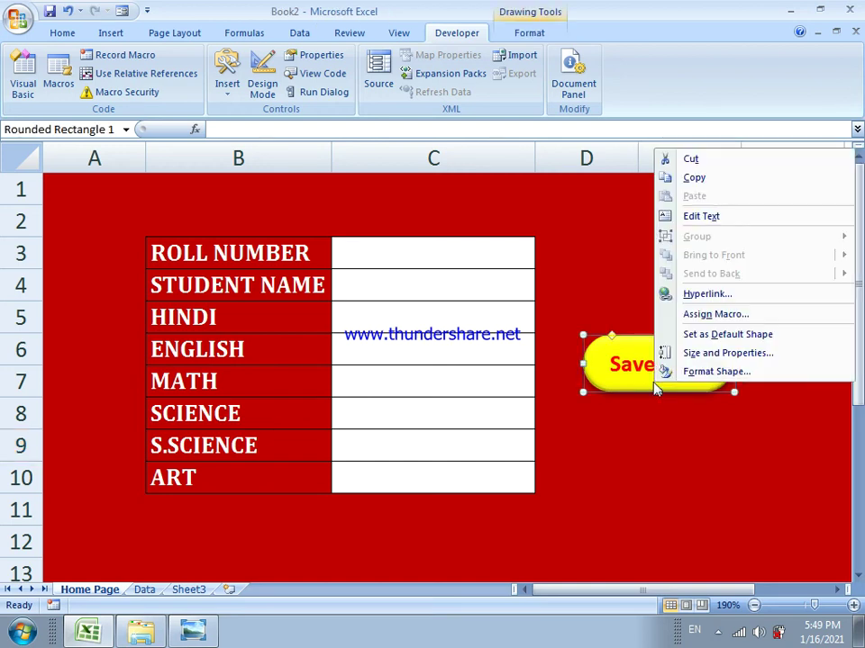
click(707, 316)
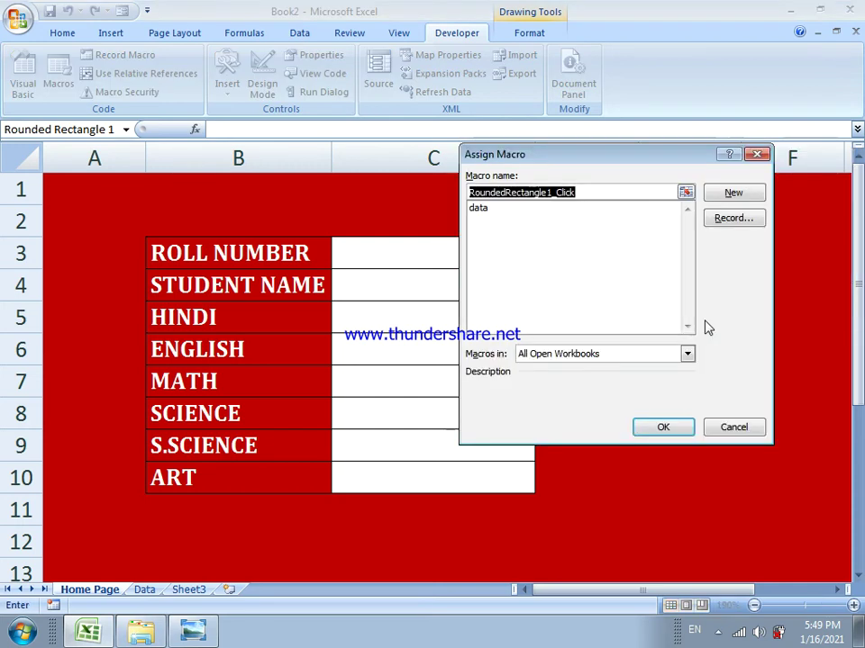
click(481, 208)
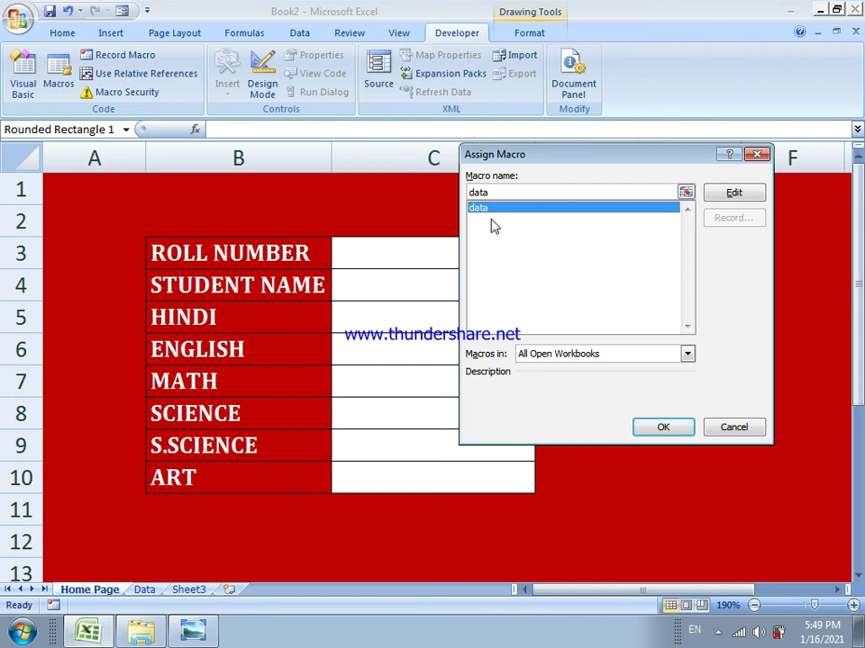
click(644, 427)
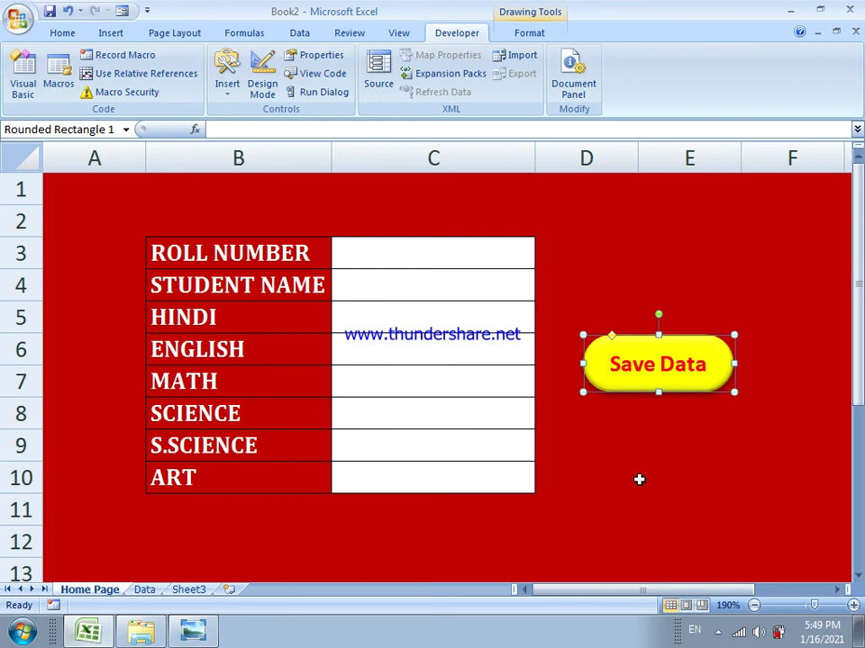
click(622, 415)
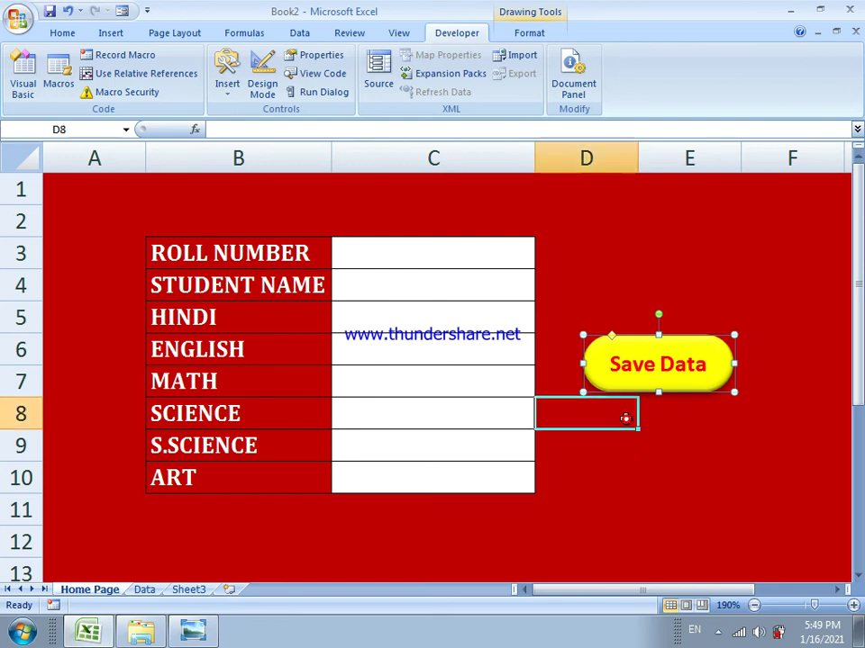
Enter a new roll number and the student's name in C3 and C4.
click(425, 262)
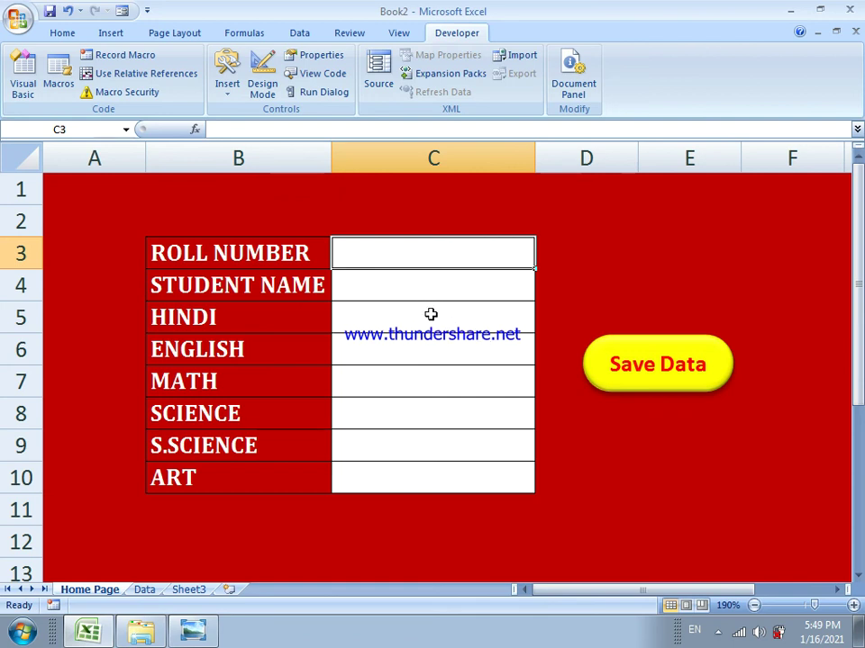
text(20)
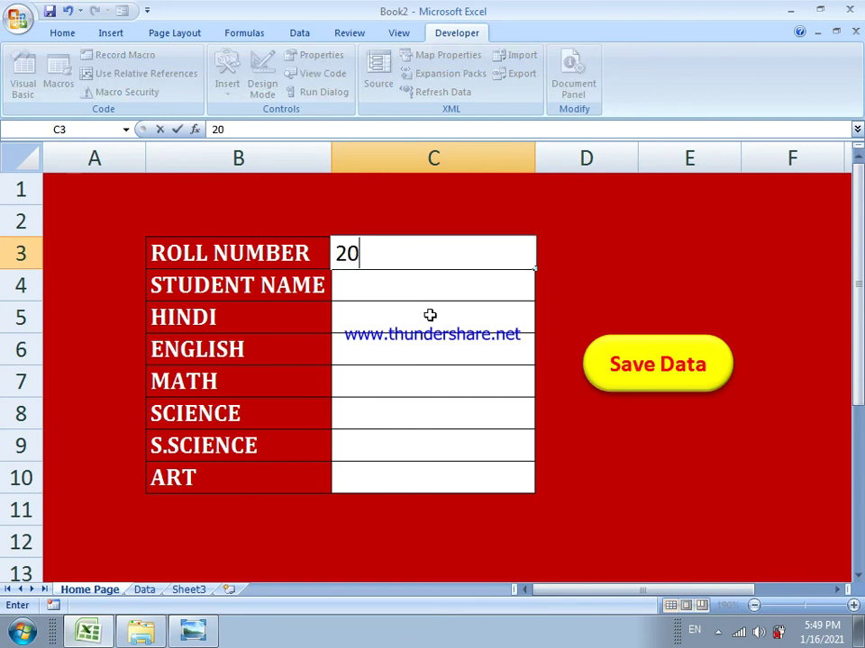
text(159)
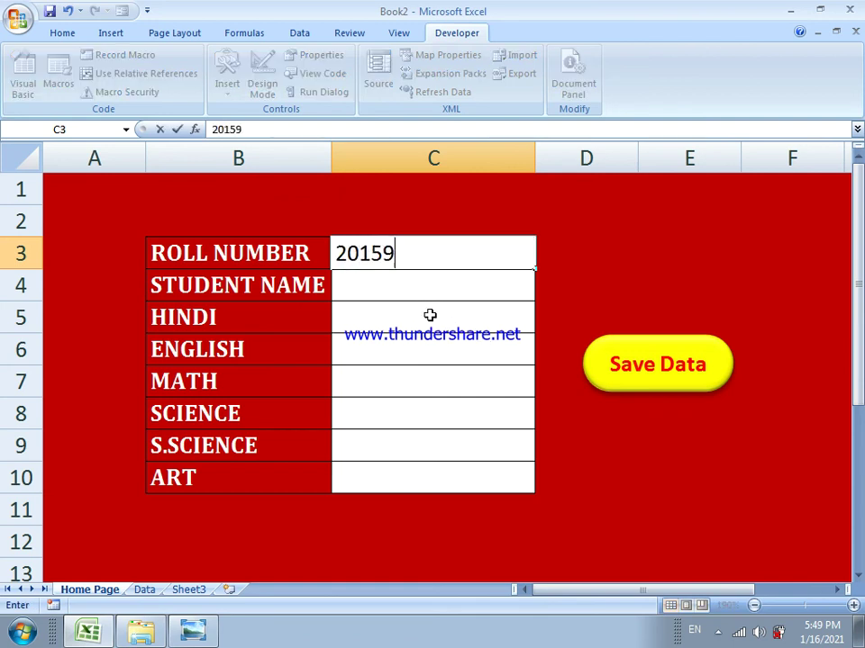
text(41)
click(427, 291)
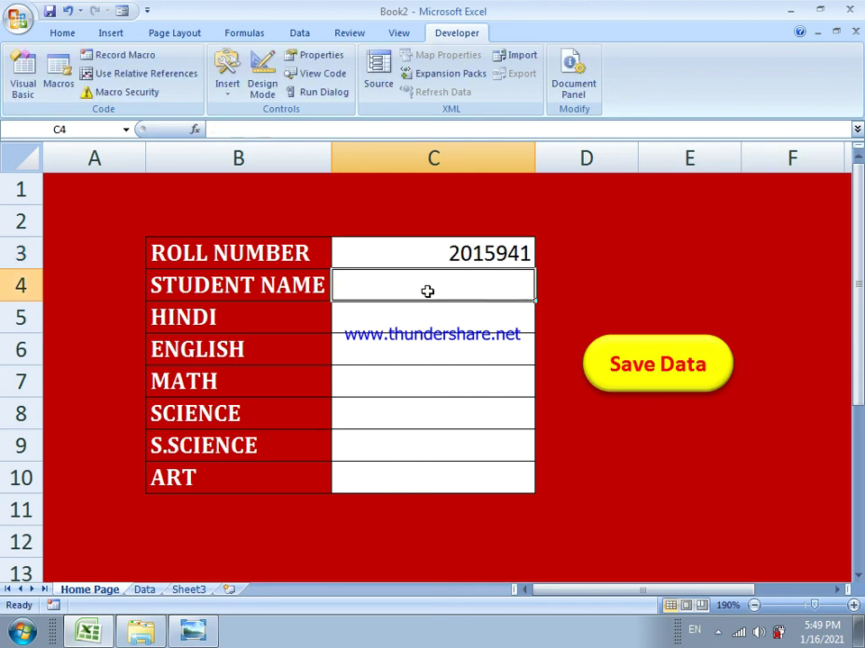
text(anjali)
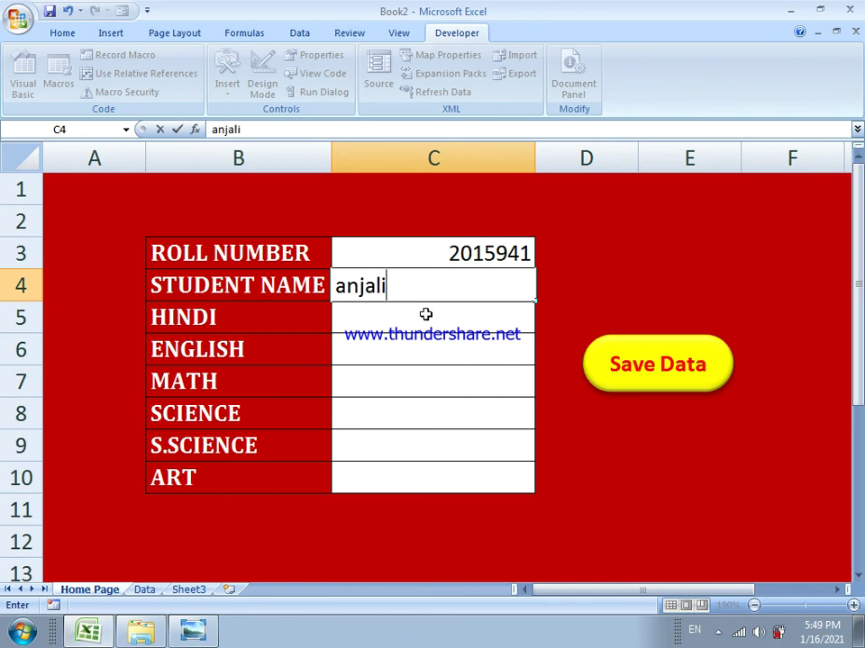
click(425, 315)
Enter marks 56, 78, 86, 56, 67, 89 and store the record with Save Data.
text(56)
key(Return)
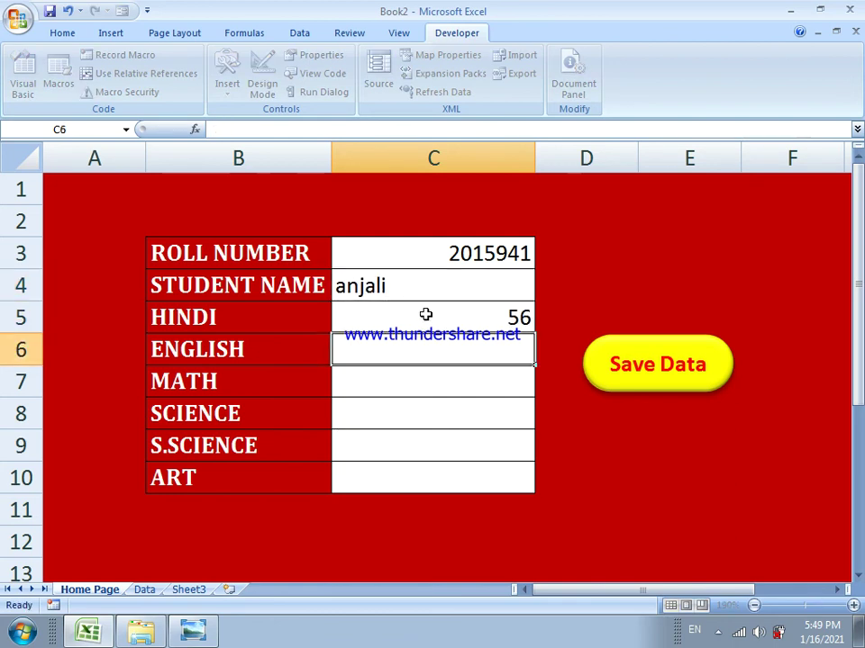
text(78)
key(Return)
text(86)
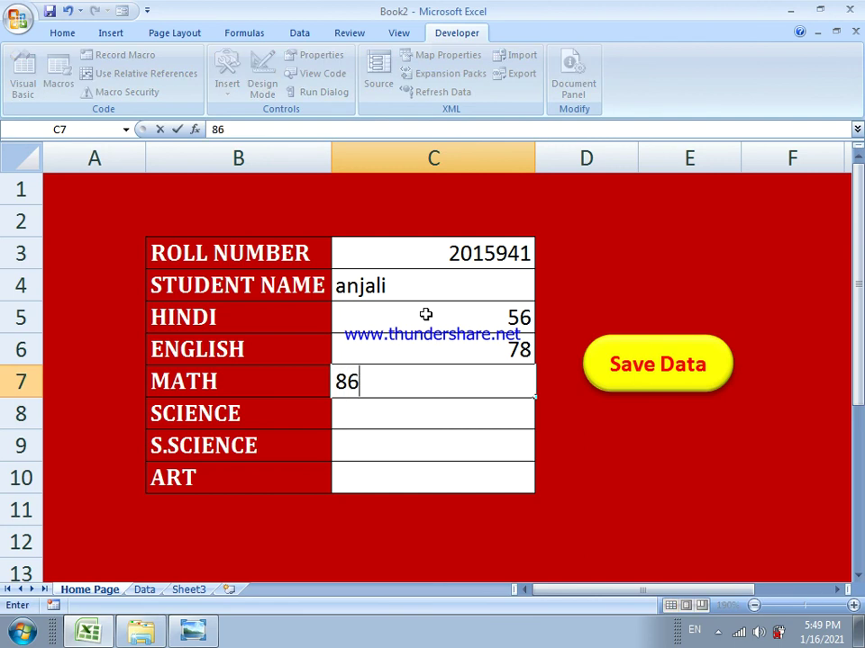
key(Return)
text(56)
key(Return)
text(67)
key(Return)
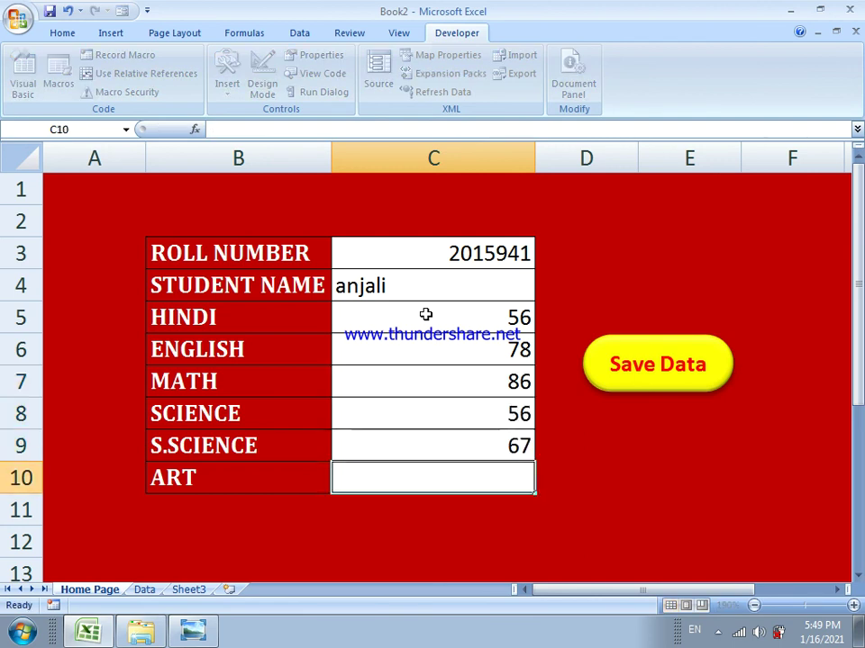
text(898)
key(BackSpace)
key(Tab)
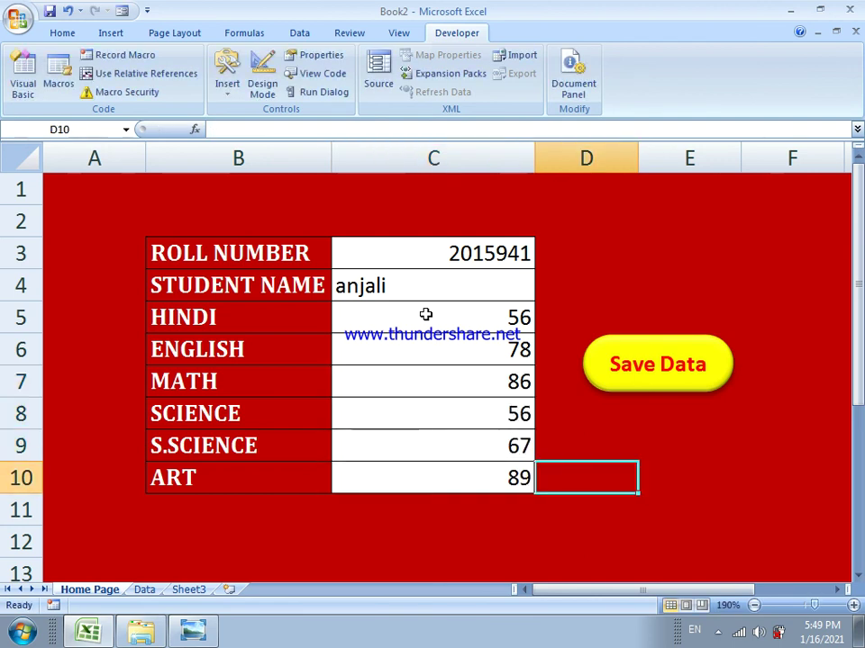
click(617, 376)
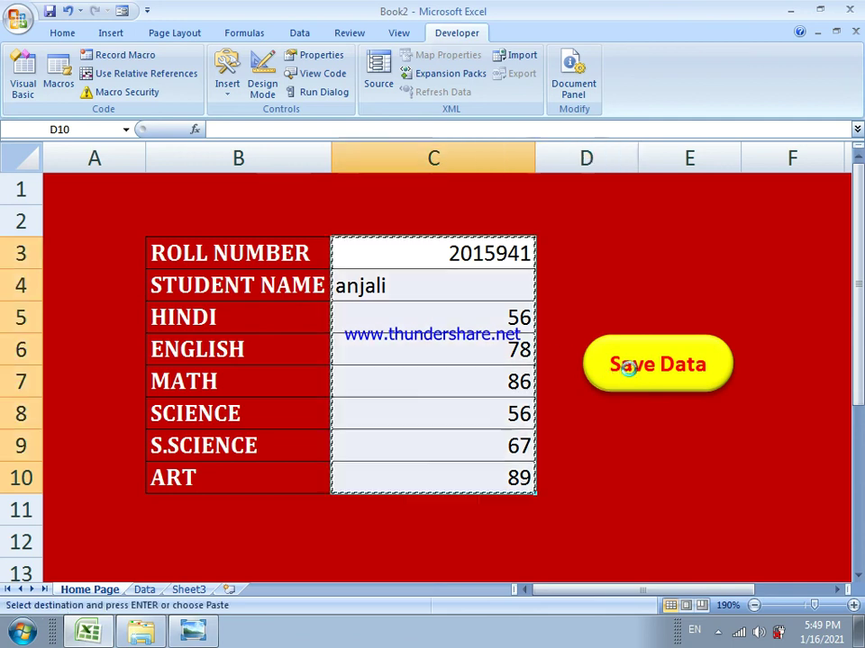
click(144, 590)
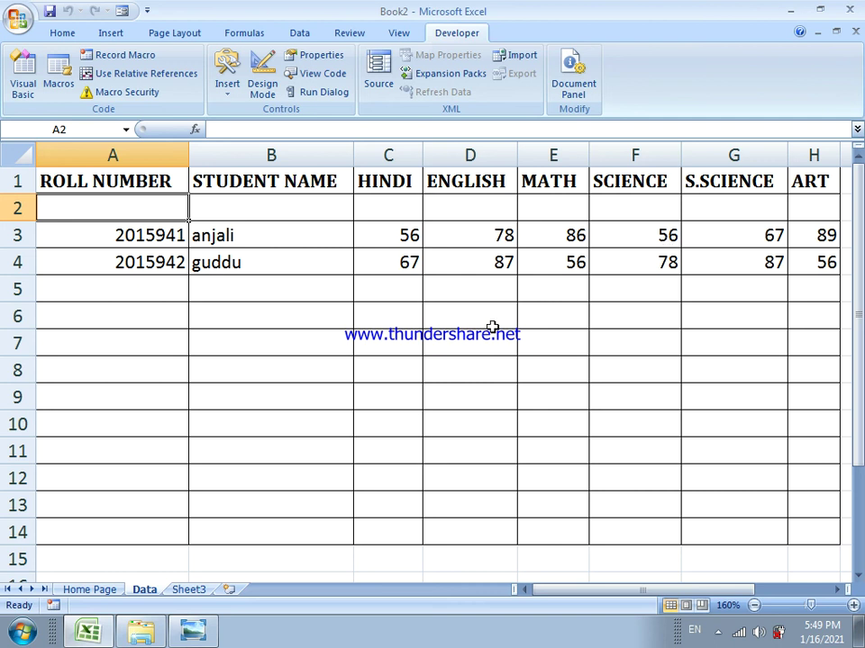
click(107, 591)
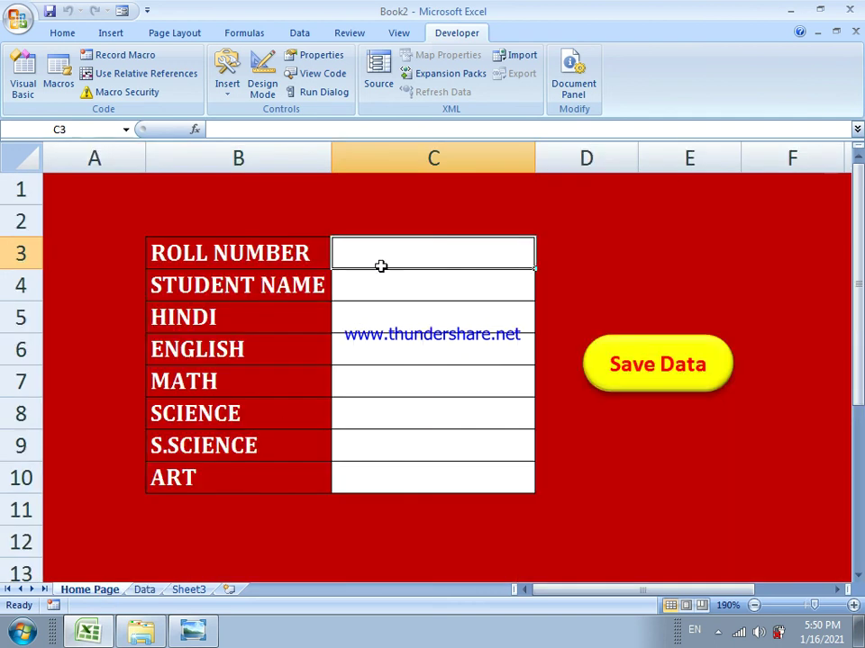
Enter the second student's roll number and full name in C3 and C4.
text(p)
key(BackSpace)
text(P)
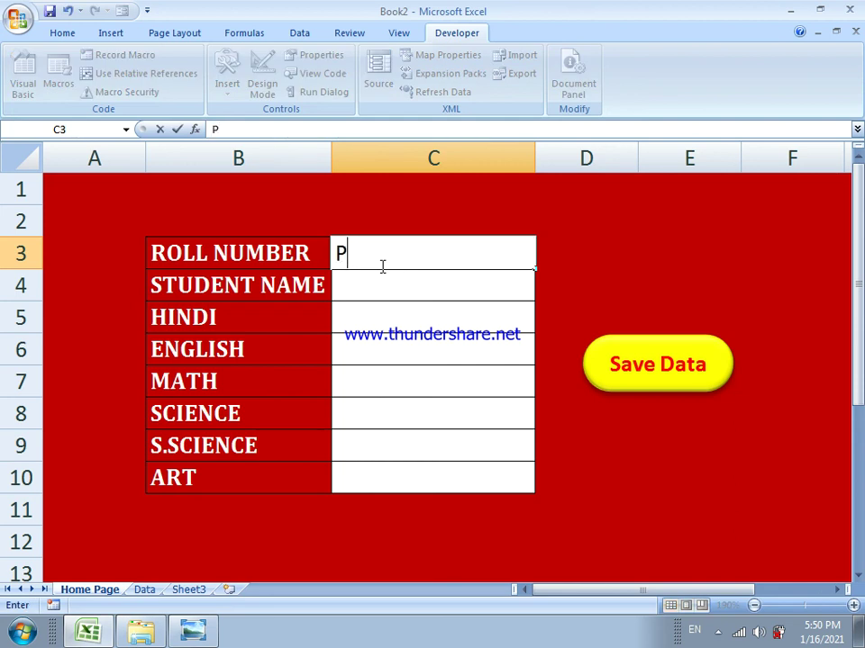
text(awan kuma)
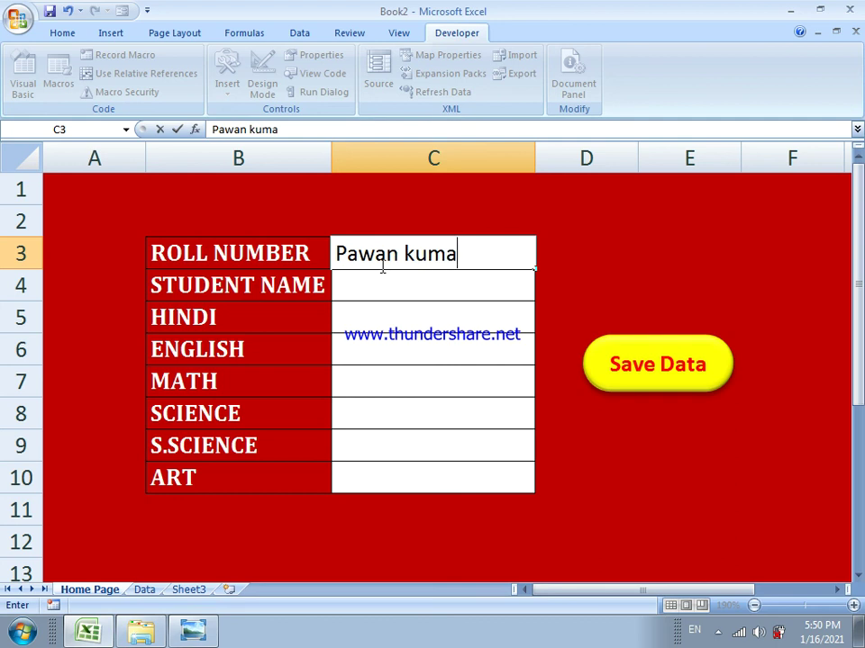
key(BackSpace)
key(BackSpace)
key(BackSpace)
key(BackSpace)
key(BackSpace)
key(BackSpace)
key(BackSpace)
key(BackSpace)
key(BackSpace)
key(BackSpace)
key(BackSpace)
text(20)
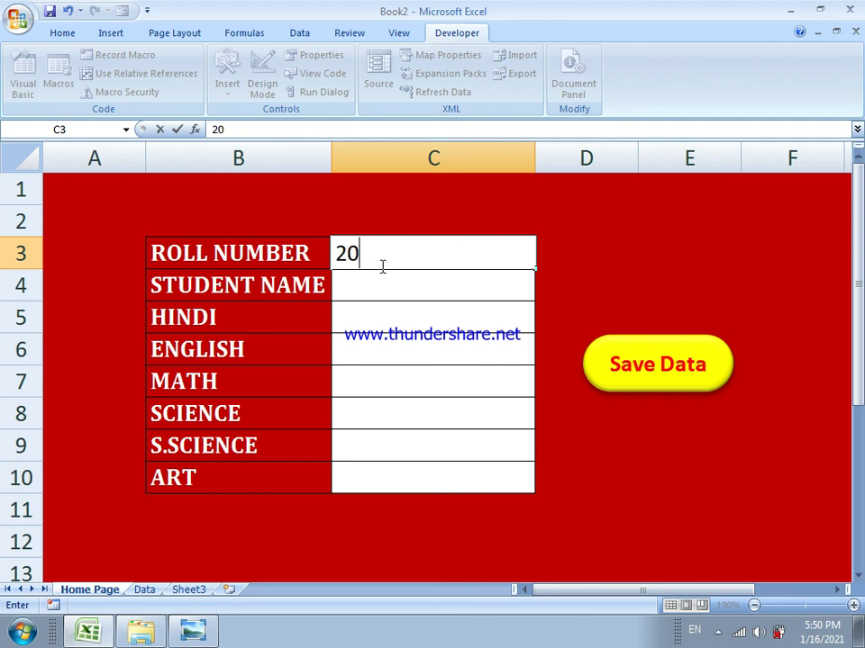
text(15940)
click(384, 281)
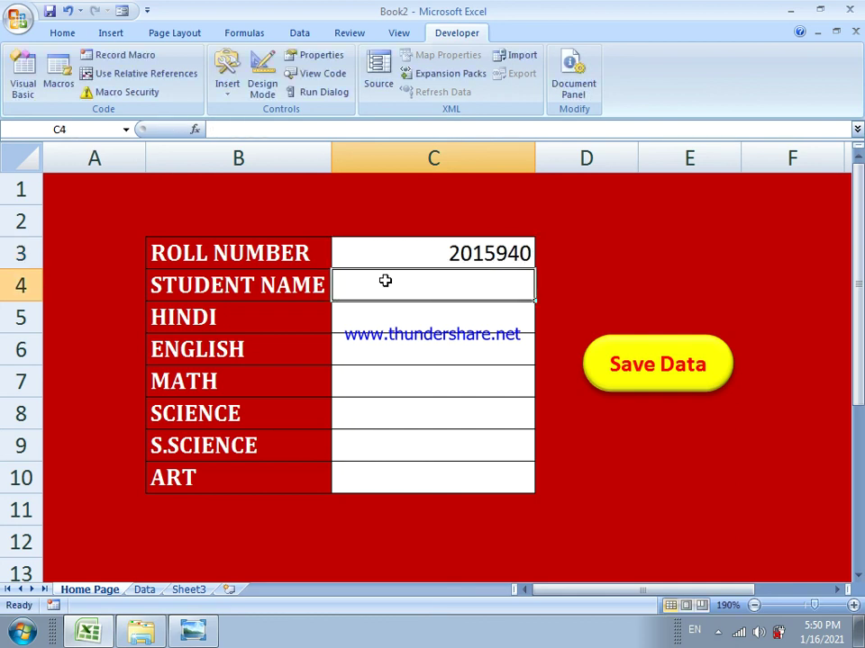
text(Pa)
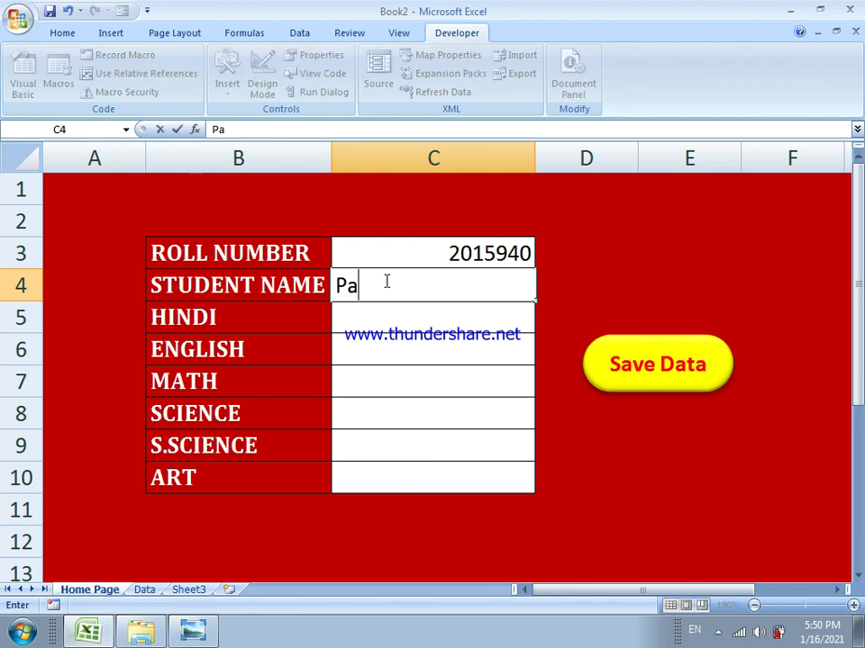
text(wan Kumar)
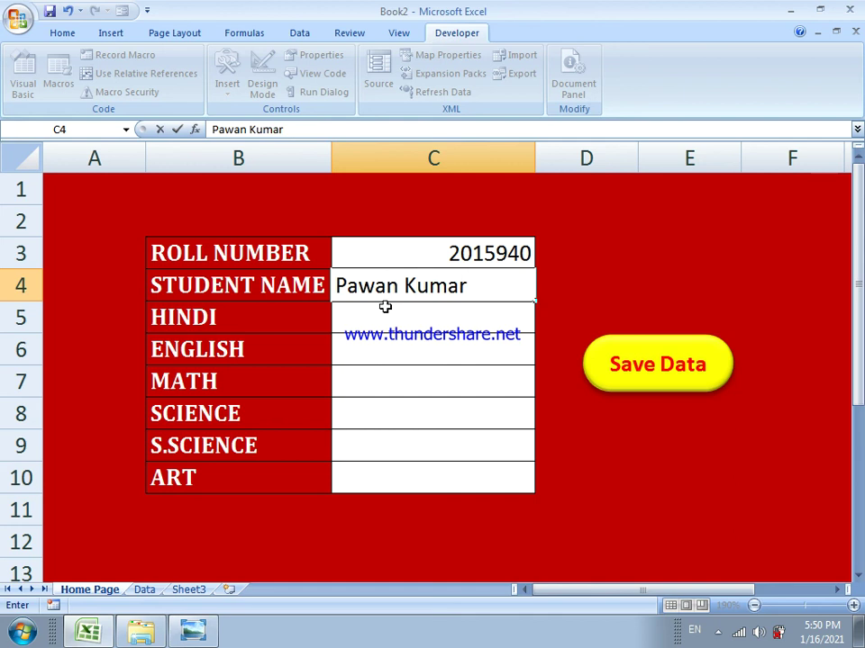
key(Return)
Enter marks 78, 86, 67, 87, 90, 87 and store the record with Save Data.
text(78)
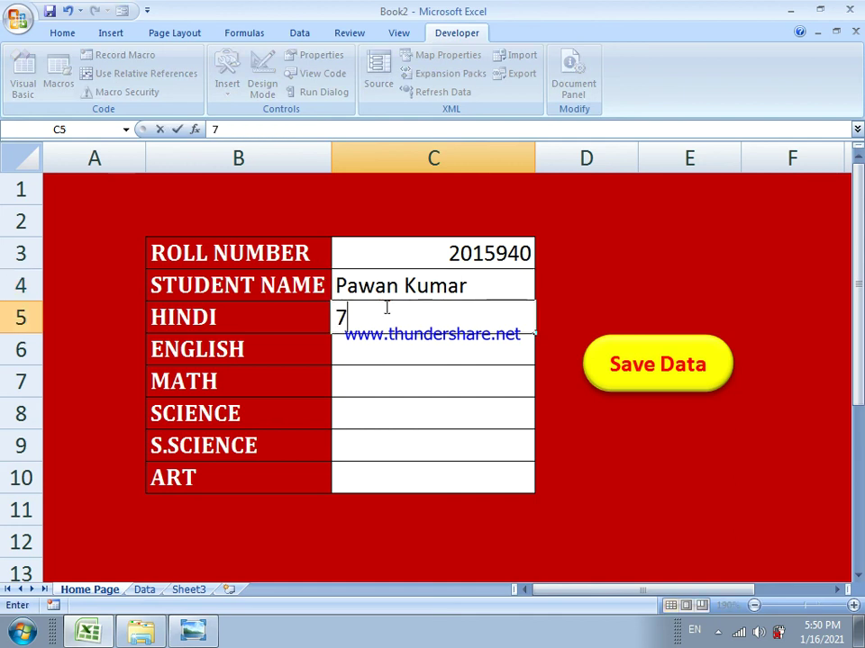
key(Return)
text(86)
key(Return)
text(67)
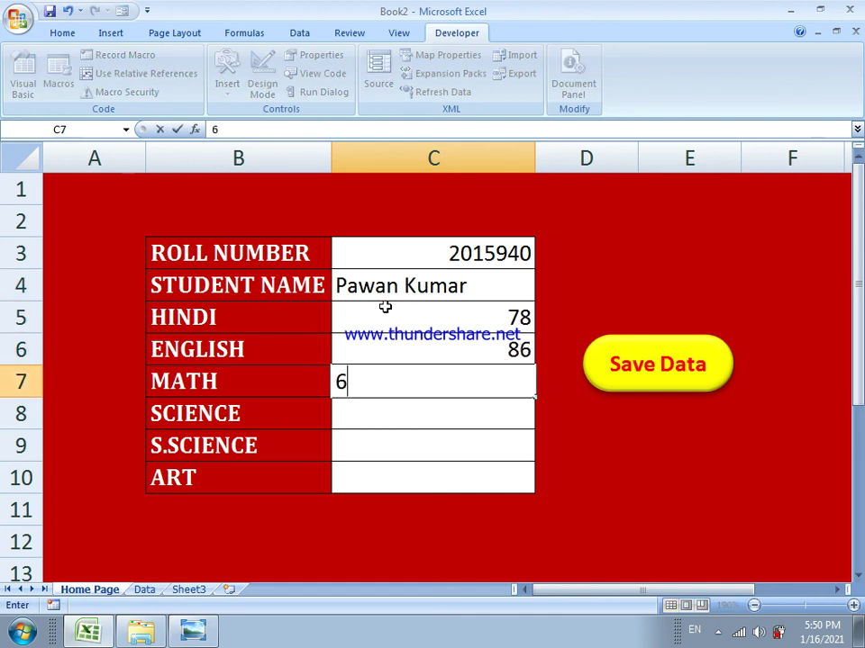
key(Return)
text(87)
key(Return)
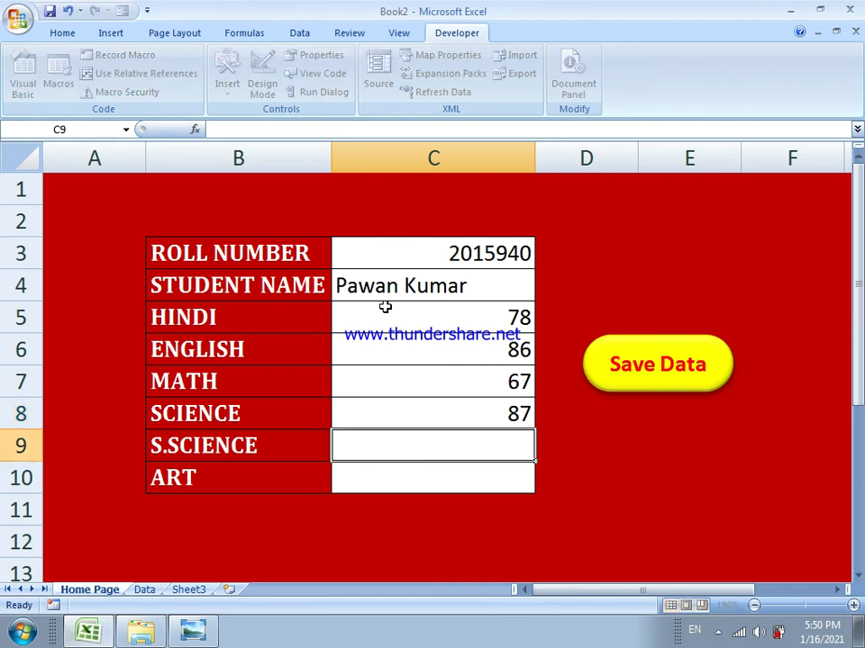
text(90)
key(Return)
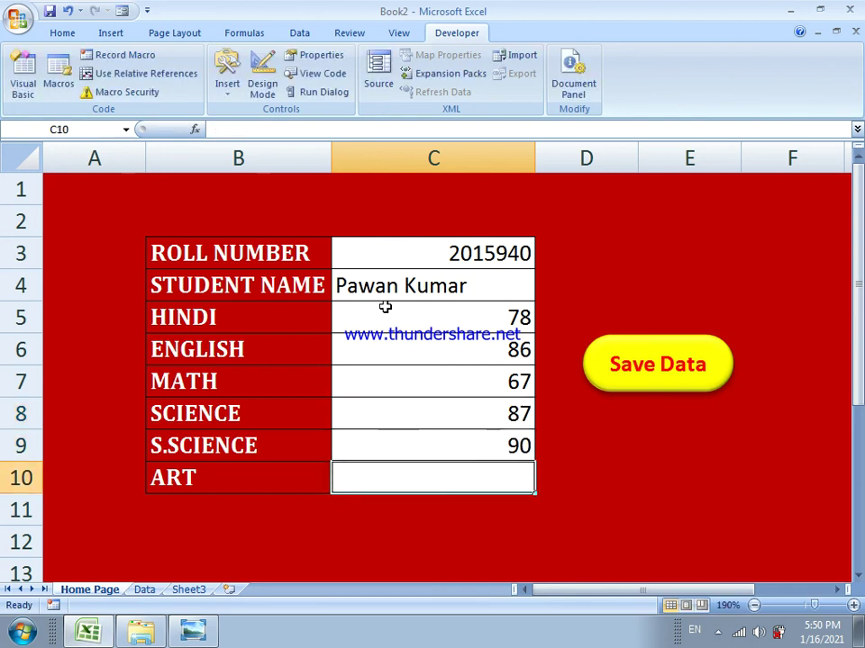
text(87)
key(Return)
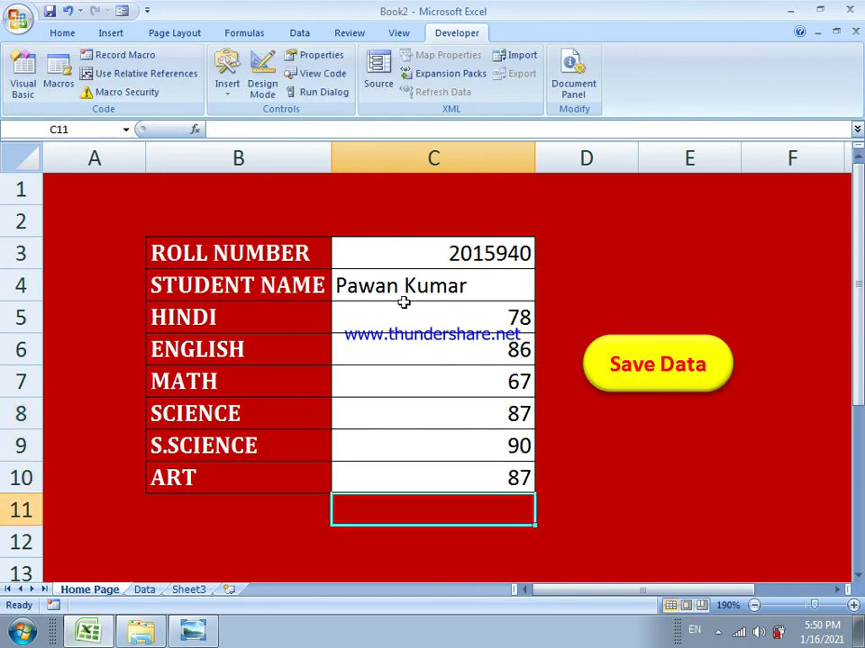
click(634, 378)
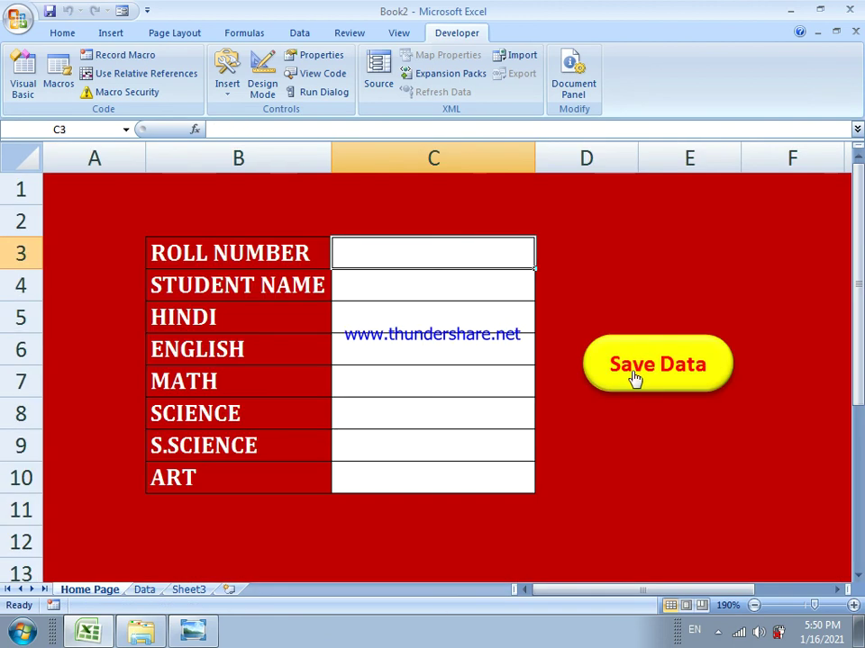
Check the three student records on the Data sheet, then show the Photo Viewer banner image.
click(144, 589)
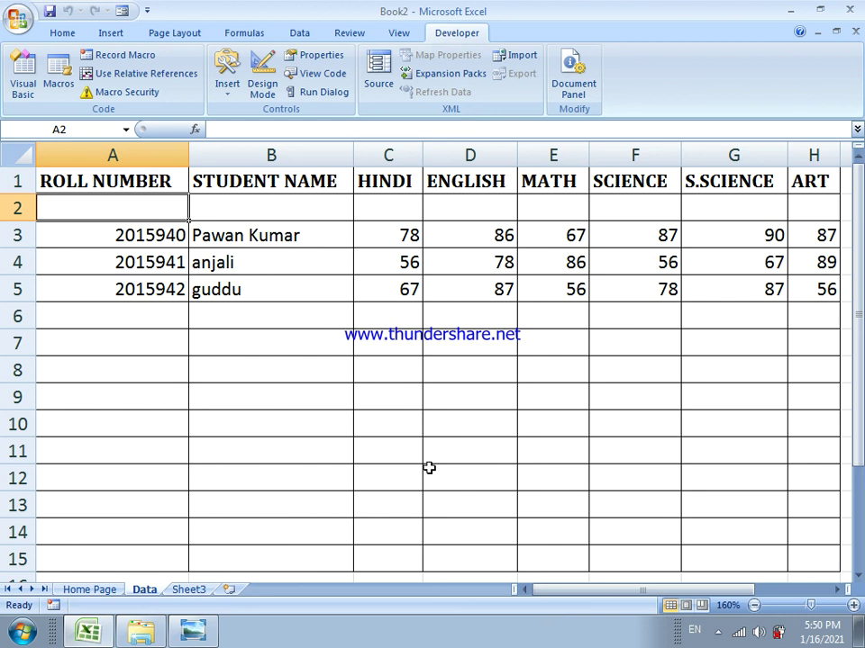
drag(550, 590, 533, 577)
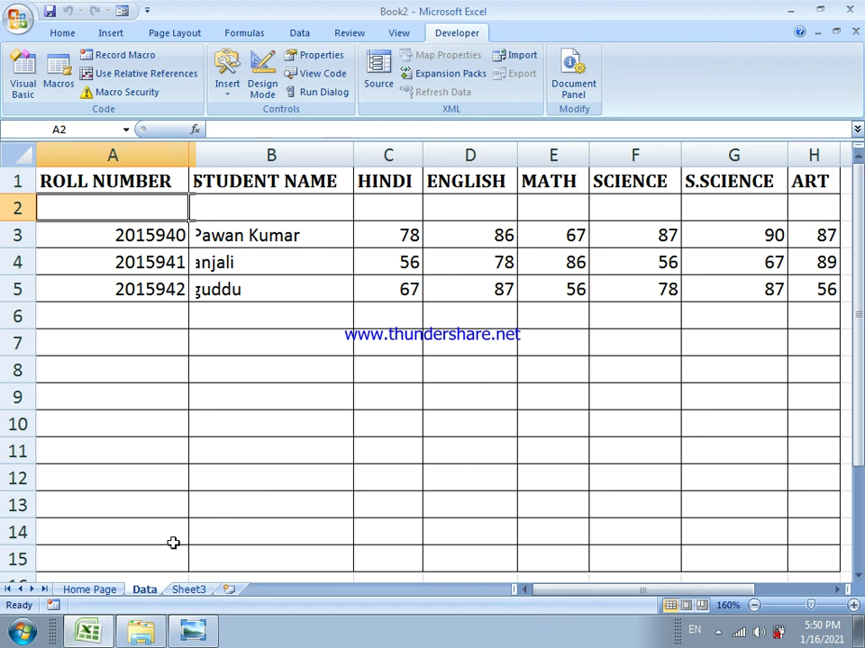
click(196, 633)
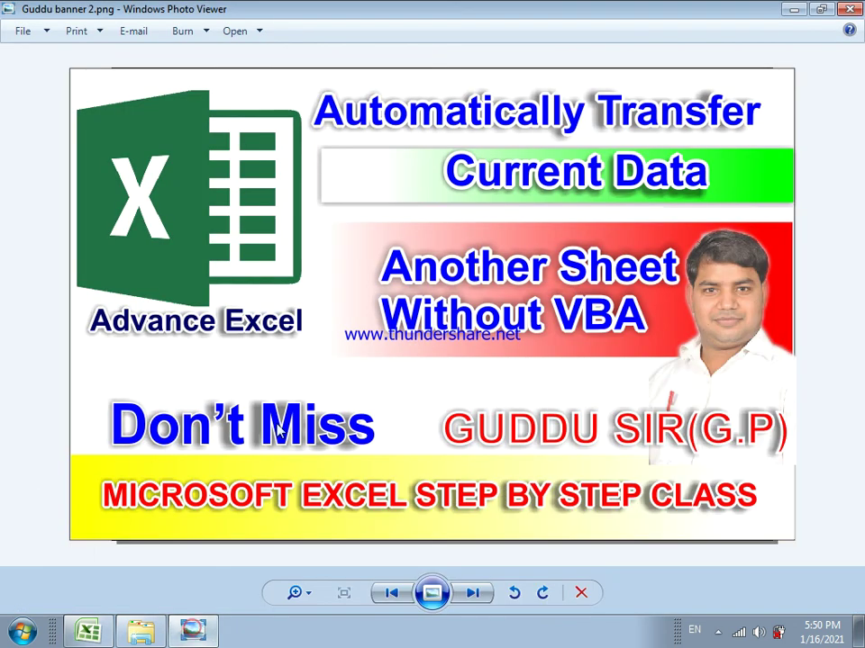